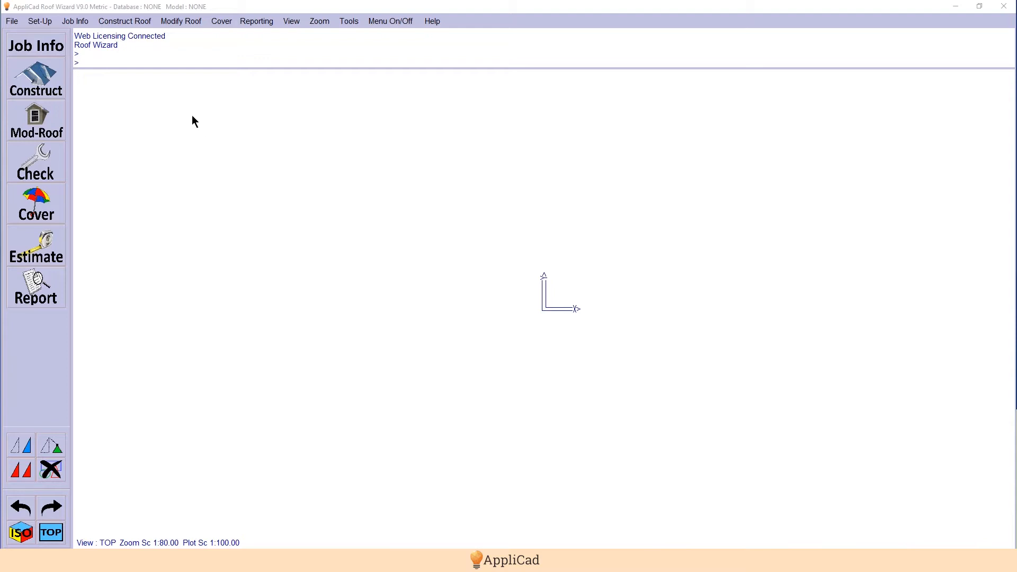
Start tracking a new roof outline and load the image file Quick-RoofTest-2.JPG as its underlay.
{"action": "left_click", "coordinate": [45, 87]}
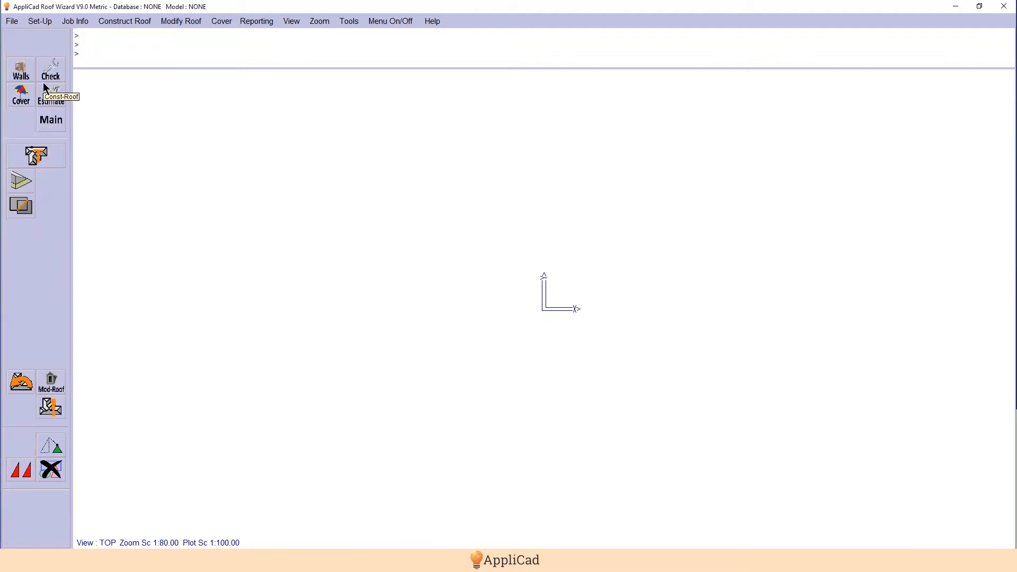
{"action": "left_click", "coordinate": [38, 161]}
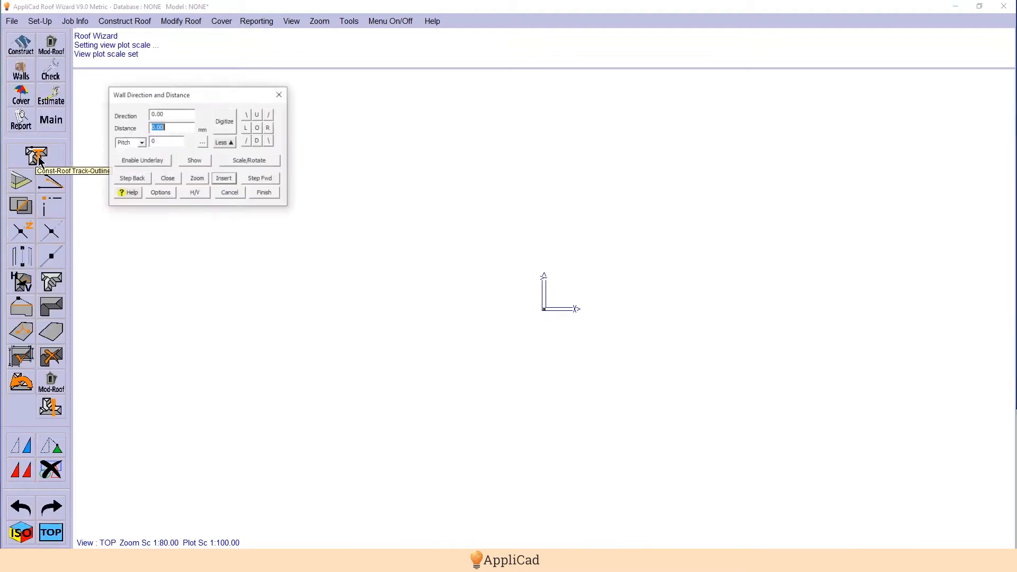
{"action": "left_click", "coordinate": [151, 161]}
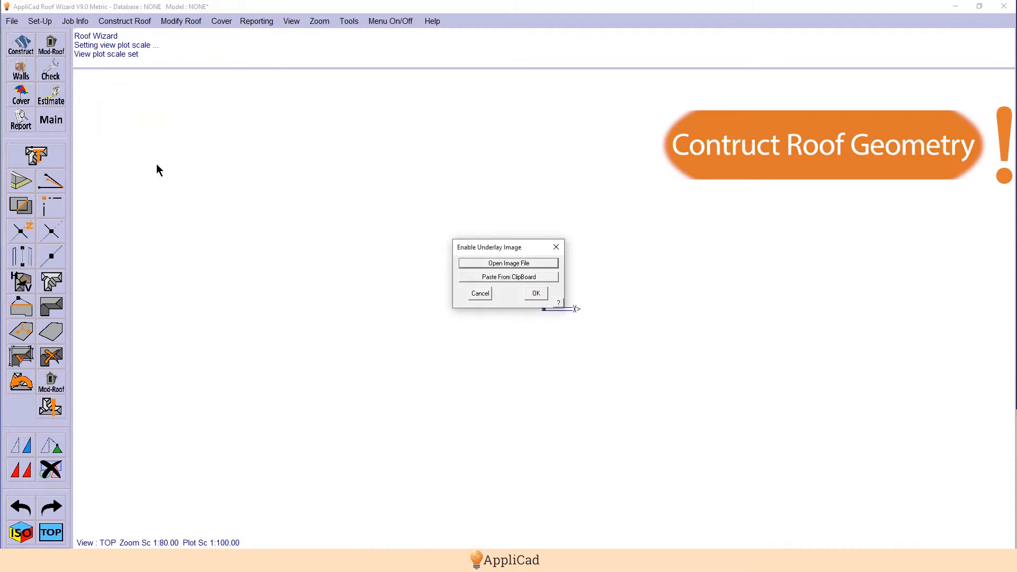
{"action": "left_click", "coordinate": [528, 262]}
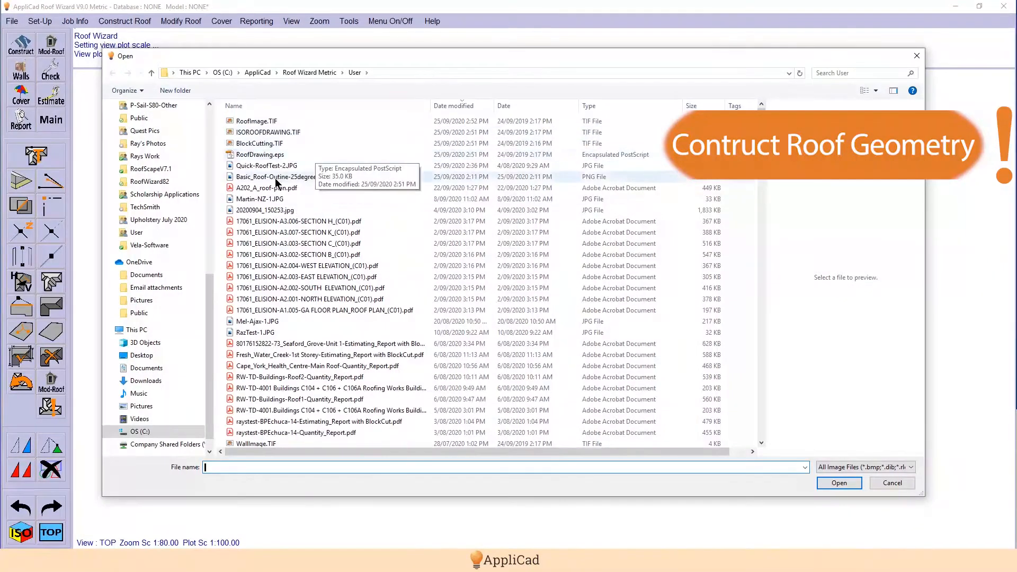
{"action": "left_click", "coordinate": [267, 166]}
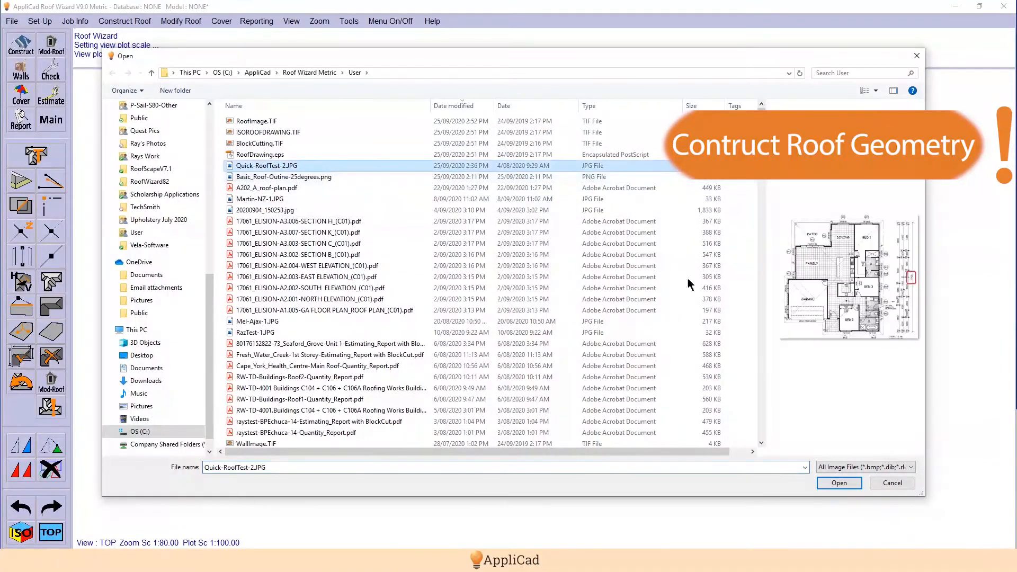
{"action": "left_click", "coordinate": [839, 483]}
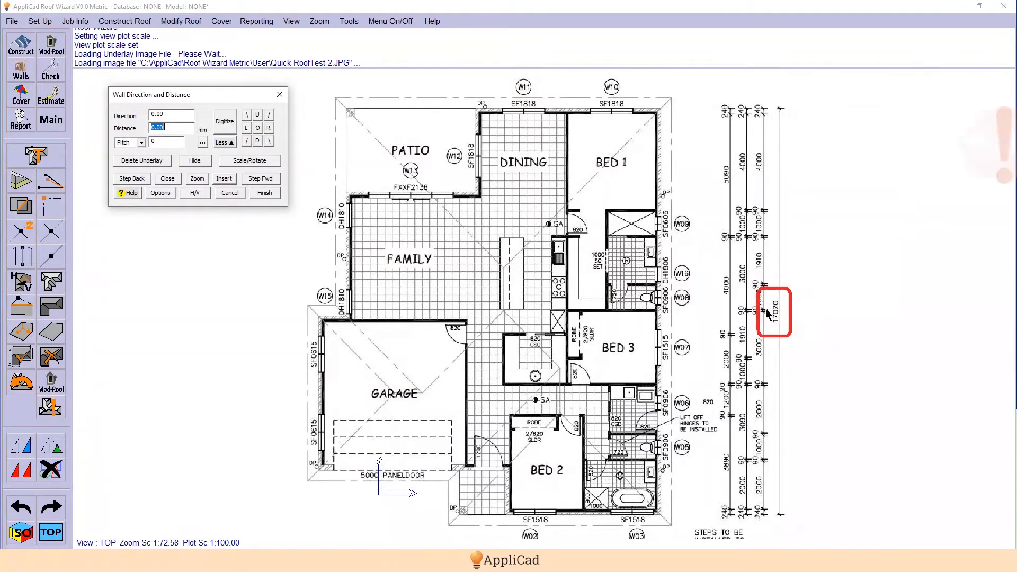
Start scaling the underlay, saving the model as model 5 in Raystestet.dab and overwriting the existing one.
{"action": "left_click", "coordinate": [249, 161]}
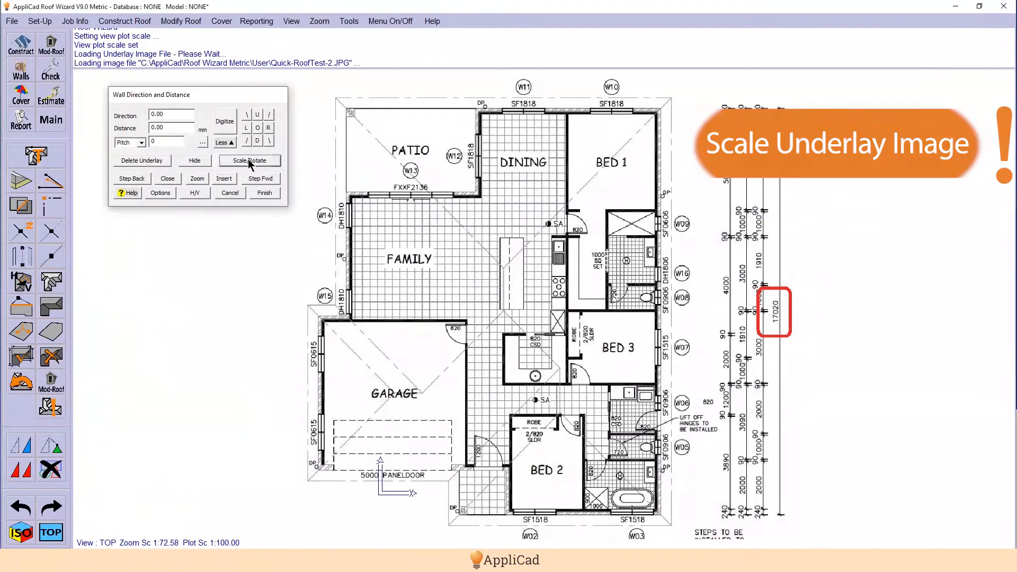
{"action": "left_click", "coordinate": [350, 181]}
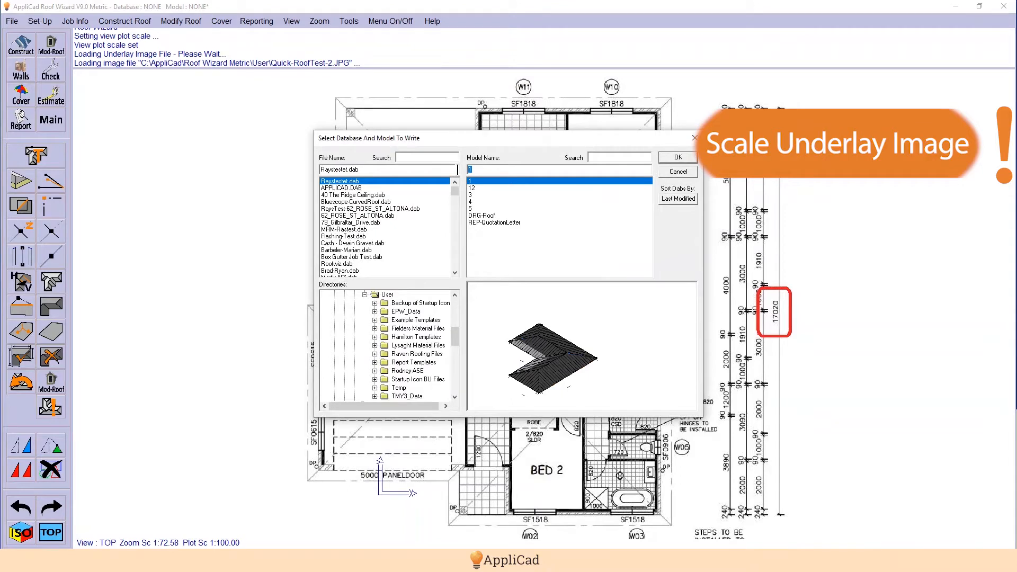
{"action": "left_click", "coordinate": [679, 159]}
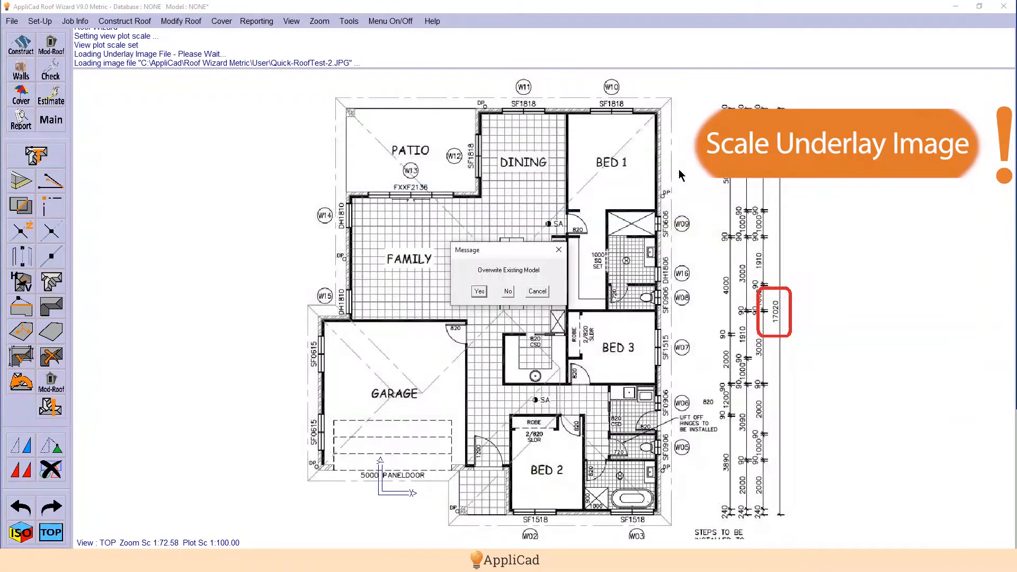
{"action": "left_click", "coordinate": [479, 291]}
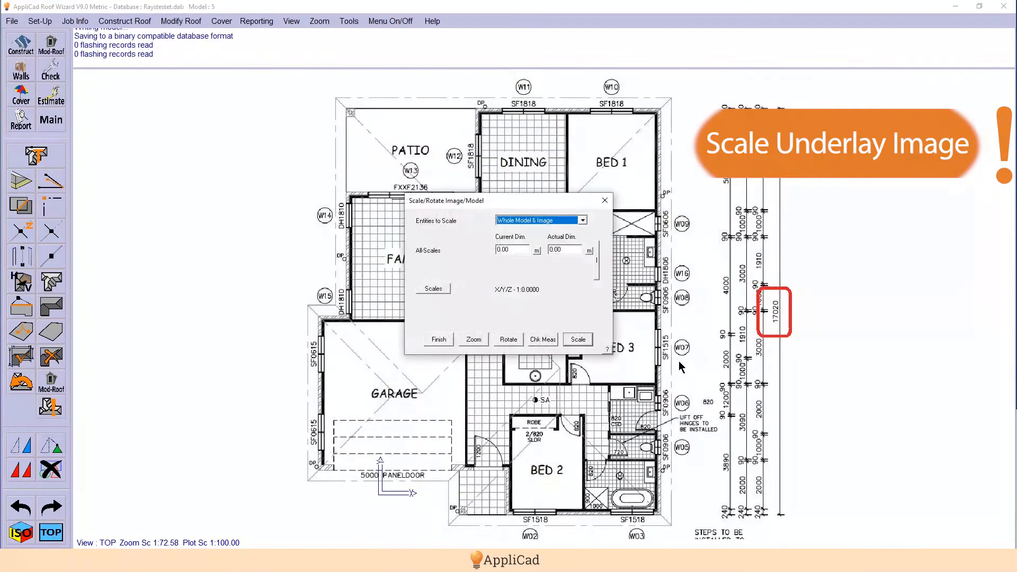
Measure the plan's overall 17020 dimension line from its lower tick to its upper tick as the current dimension.
{"action": "left_click", "coordinate": [543, 339]}
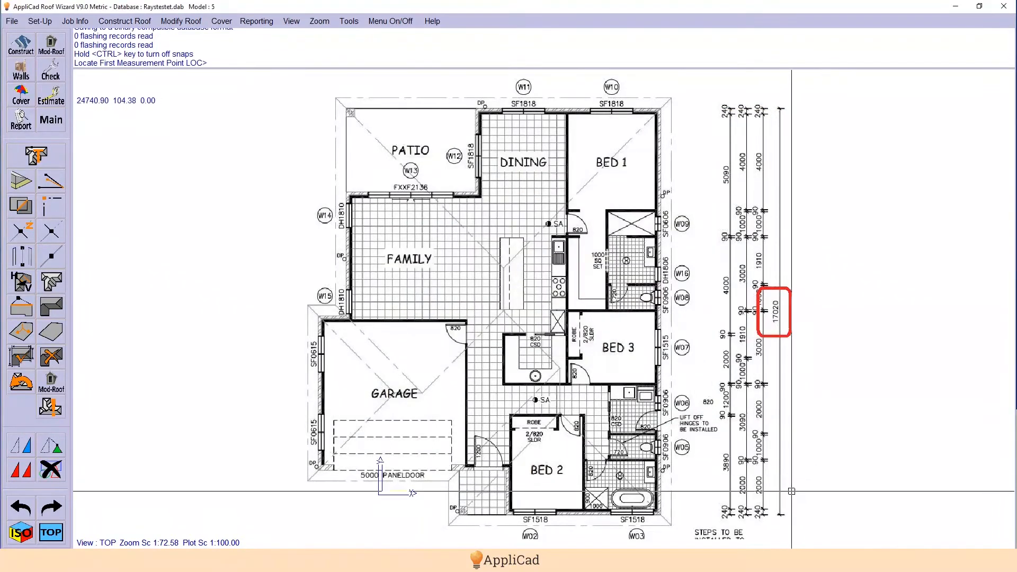
{"action": "scroll", "coordinate": [788, 499], "scroll_direction": "up", "scroll_amount": 5}
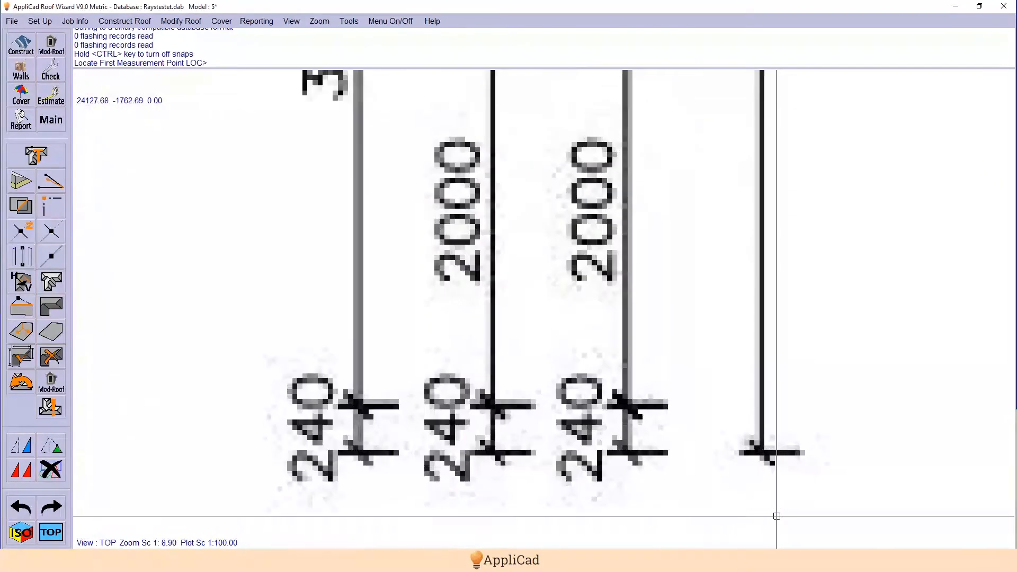
{"action": "left_click", "coordinate": [763, 453]}
{"action": "scroll", "coordinate": [763, 453], "scroll_direction": "down", "scroll_amount": 5}
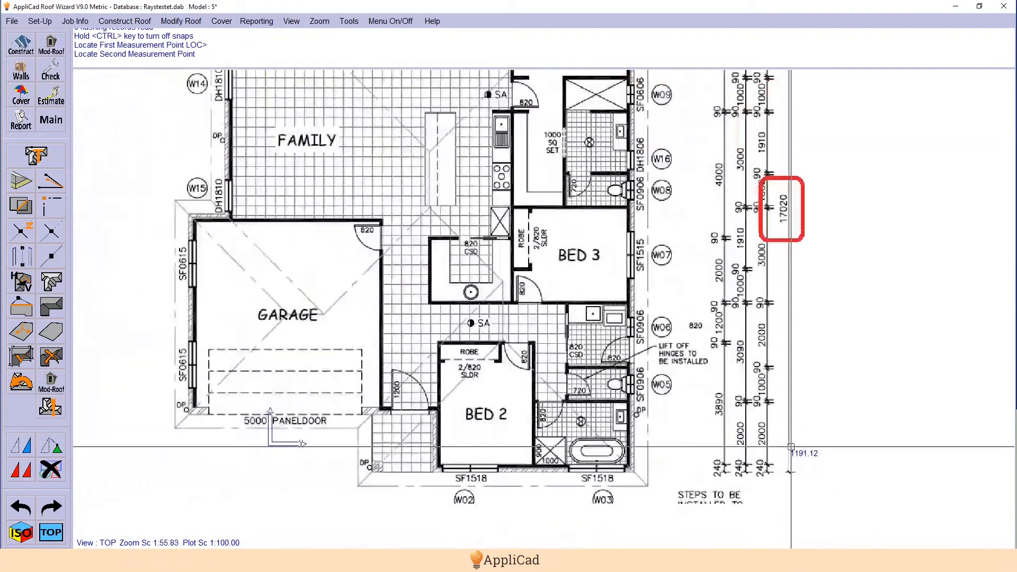
{"action": "scroll", "coordinate": [807, 234], "scroll_direction": "down", "scroll_amount": 3}
{"action": "scroll", "coordinate": [770, 214], "scroll_direction": "up", "scroll_amount": 5}
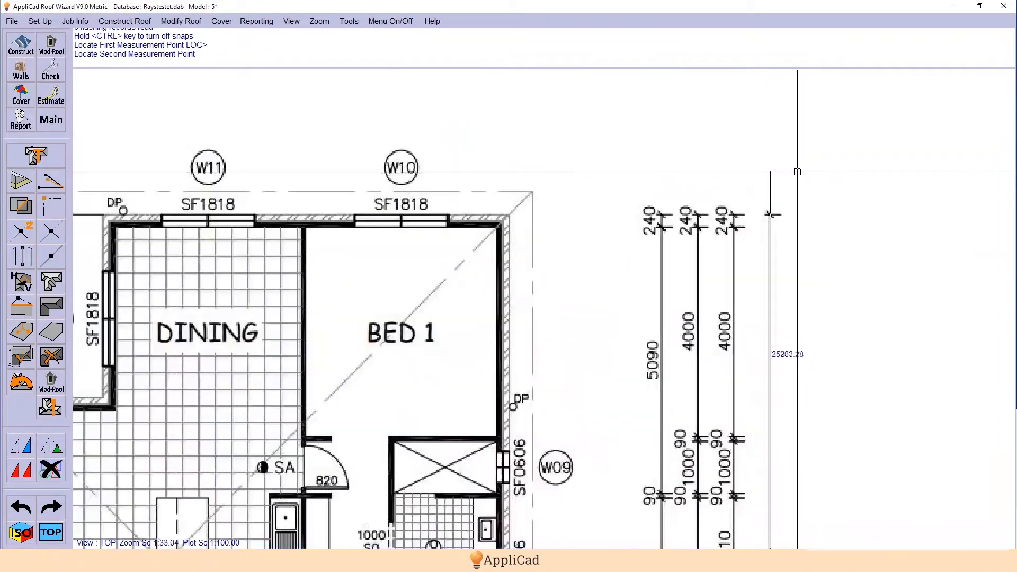
{"action": "scroll", "coordinate": [770, 214], "scroll_direction": "up", "scroll_amount": 4}
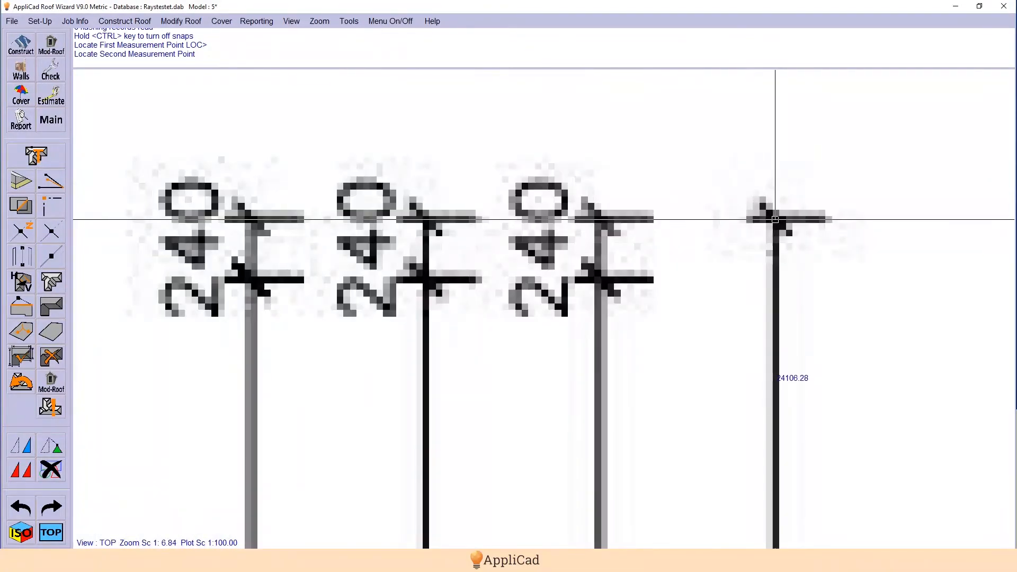
{"action": "left_click", "coordinate": [771, 215]}
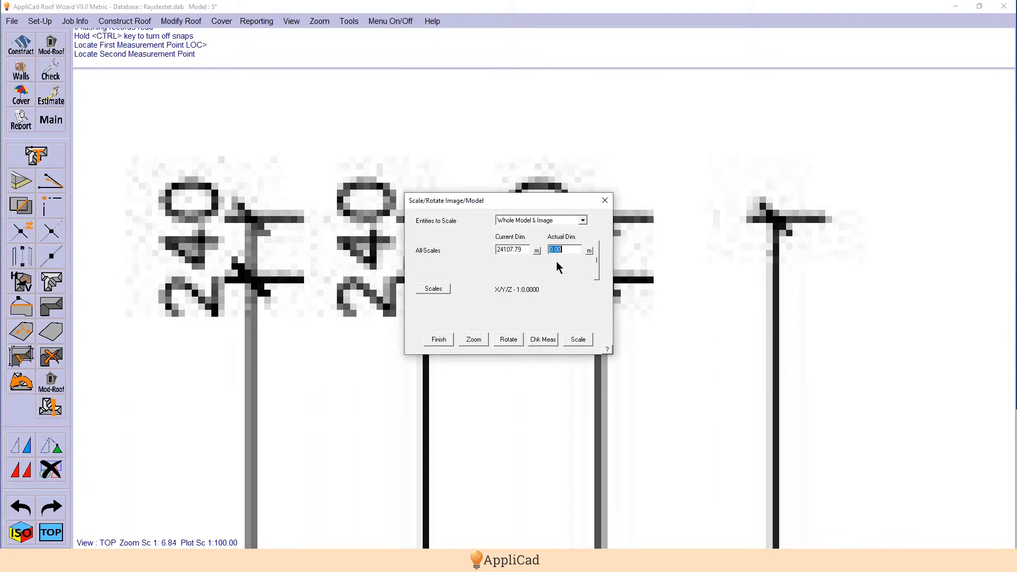
Set the actual dimension to 17020 mm, scale the whole model and image, and finish scaling.
{"action": "type", "text": "1702"}
{"action": "left_click", "coordinate": [582, 341]}
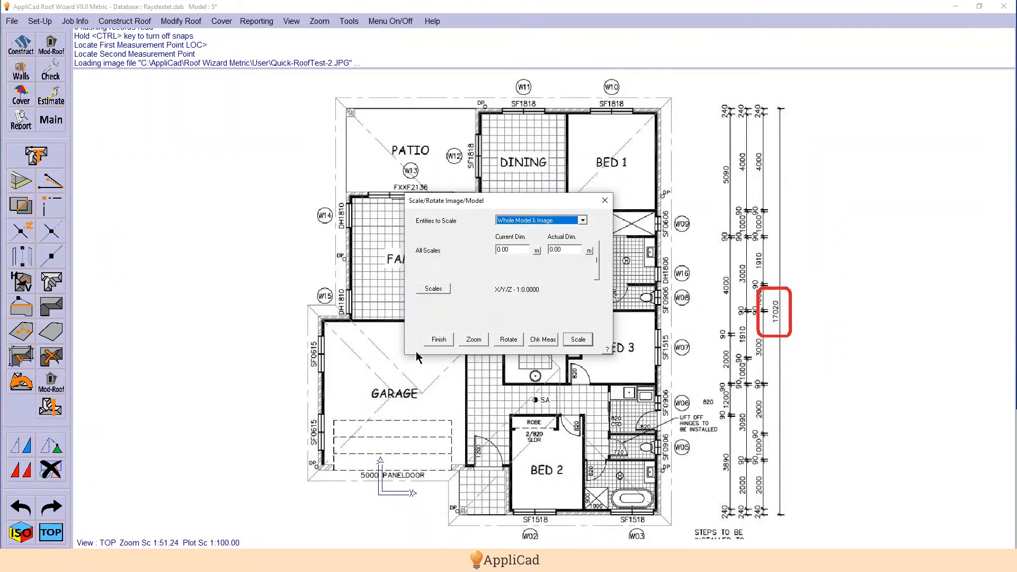
{"action": "left_click", "coordinate": [438, 339]}
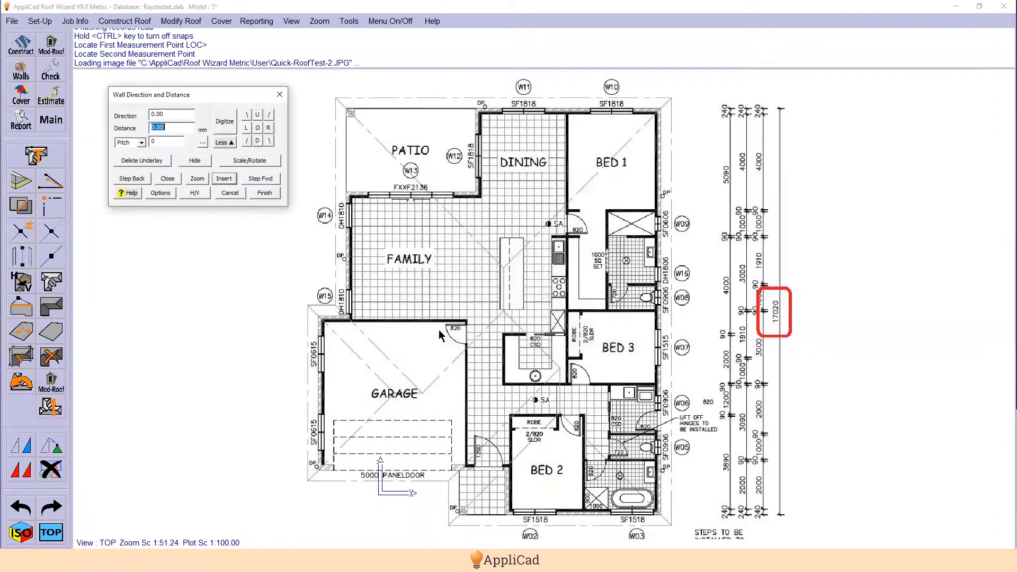
Start digitising with 45 degree angle and 5 mm length snaps, placing the first point at BED 1's outer wall corner.
{"action": "left_click", "coordinate": [223, 125]}
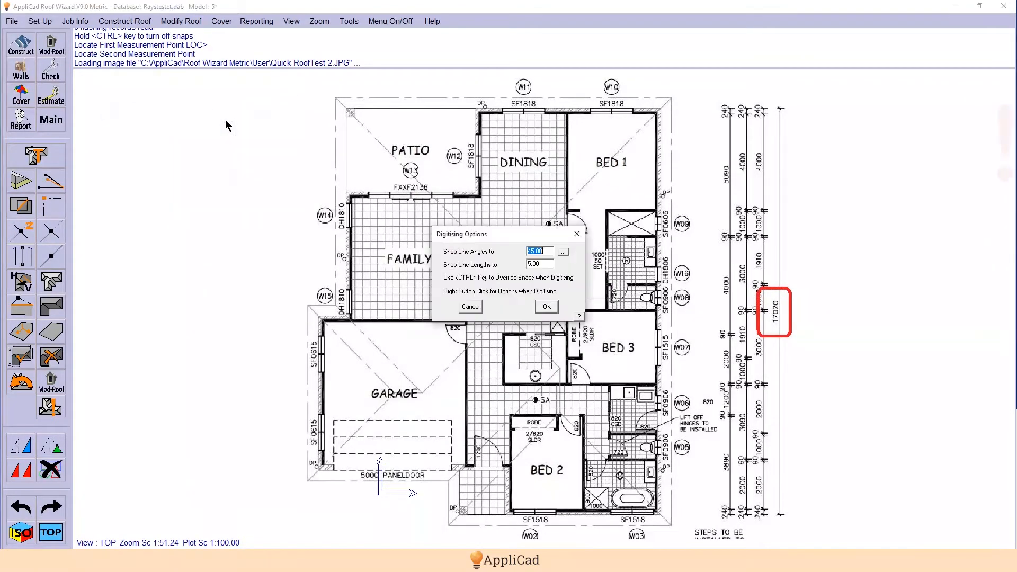
{"action": "left_click", "coordinate": [540, 264]}
{"action": "left_click", "coordinate": [547, 306]}
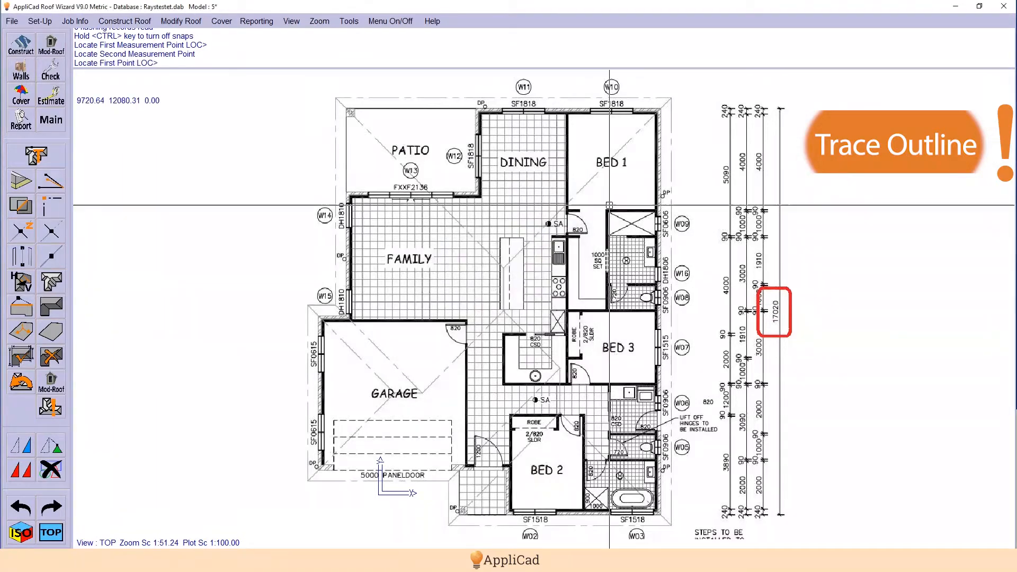
{"action": "scroll", "coordinate": [677, 98], "scroll_direction": "up", "scroll_amount": 6}
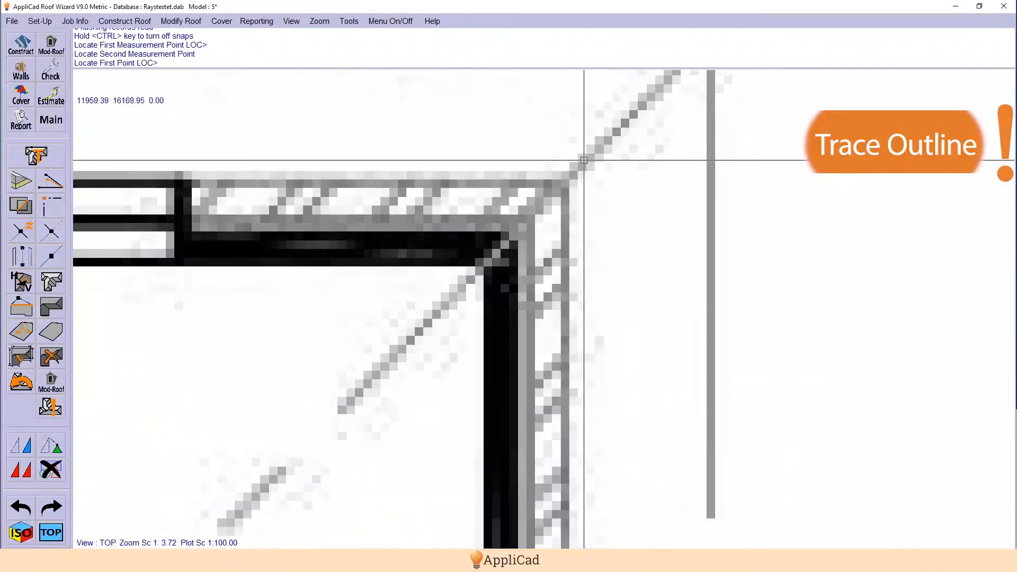
{"action": "left_click", "coordinate": [566, 182]}
Trace the long outer wall from BED 1 down to the bathroom's outer corner, about 17025 mm.
{"action": "scroll", "coordinate": [543, 199], "scroll_direction": "down", "scroll_amount": 7}
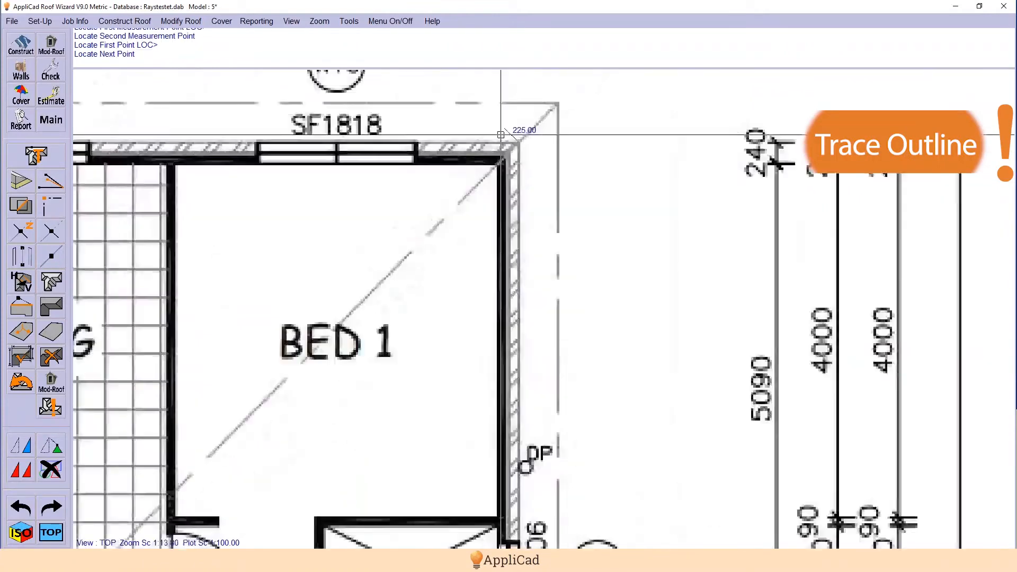
{"action": "scroll", "coordinate": [516, 392], "scroll_direction": "up", "scroll_amount": 5}
{"action": "scroll", "coordinate": [509, 394], "scroll_direction": "up", "scroll_amount": 1}
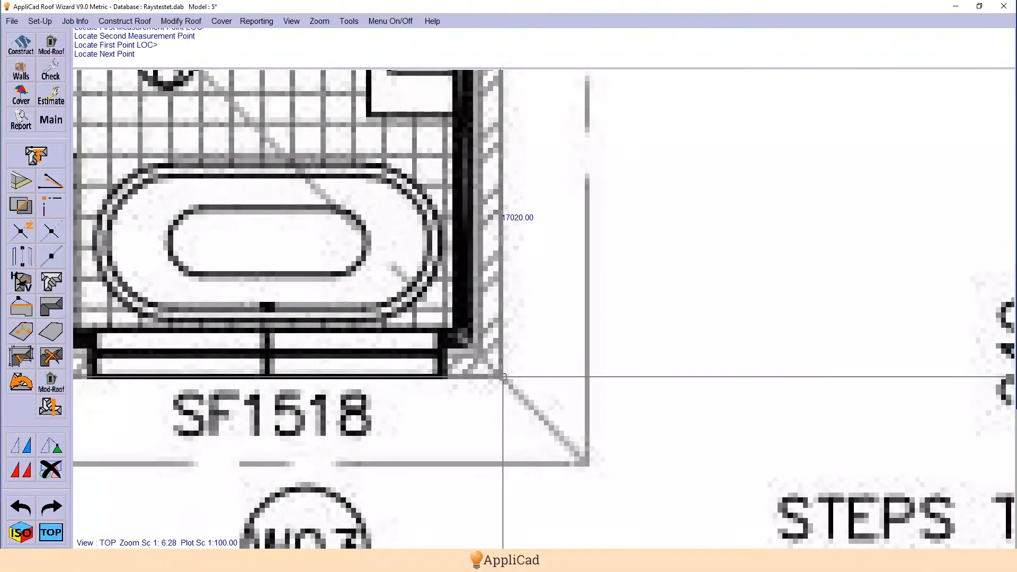
{"action": "left_click", "coordinate": [502, 378]}
Trace the front wall past BED 2 to the porch corner, about 8565 mm, and the porch side to the garage, about 1865 mm.
{"action": "scroll", "coordinate": [502, 378], "scroll_direction": "down", "scroll_amount": 4}
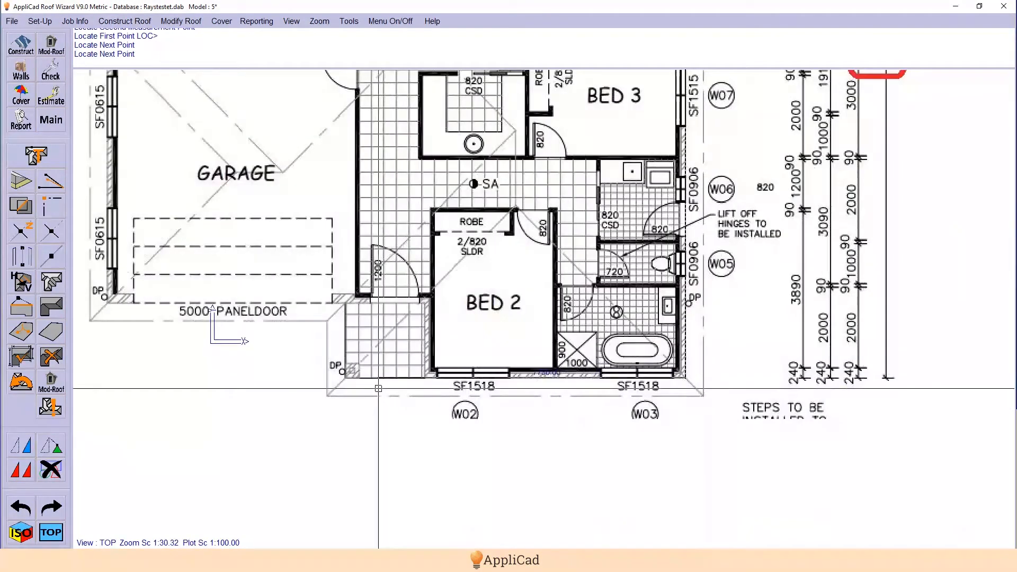
{"action": "scroll", "coordinate": [335, 376], "scroll_direction": "up", "scroll_amount": 2}
{"action": "left_click", "coordinate": [336, 376]}
{"action": "scroll", "coordinate": [336, 376], "scroll_direction": "up", "scroll_amount": 3}
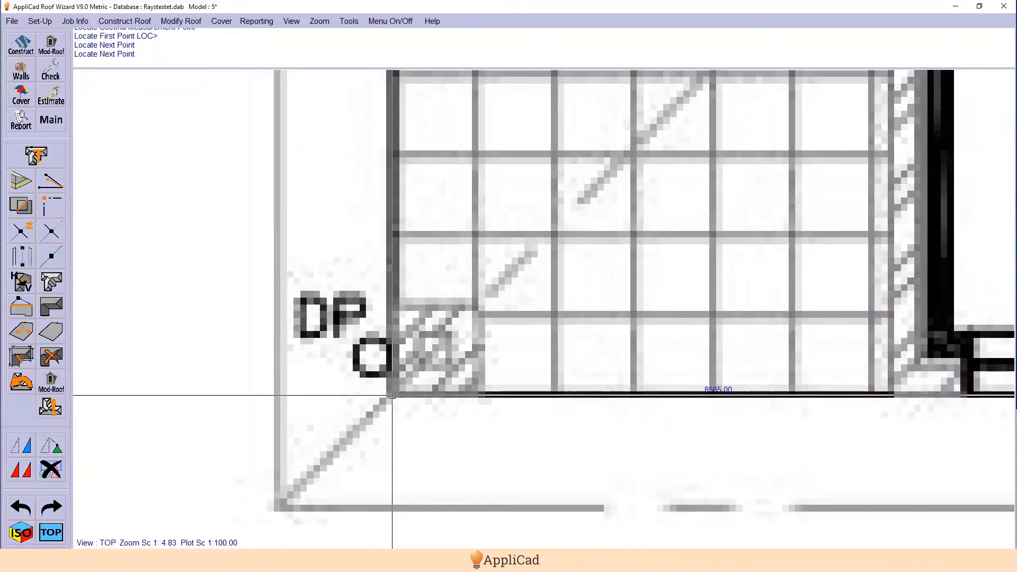
{"action": "scroll", "coordinate": [446, 459], "scroll_direction": "down", "scroll_amount": 3}
{"action": "scroll", "coordinate": [427, 267], "scroll_direction": "up", "scroll_amount": 4}
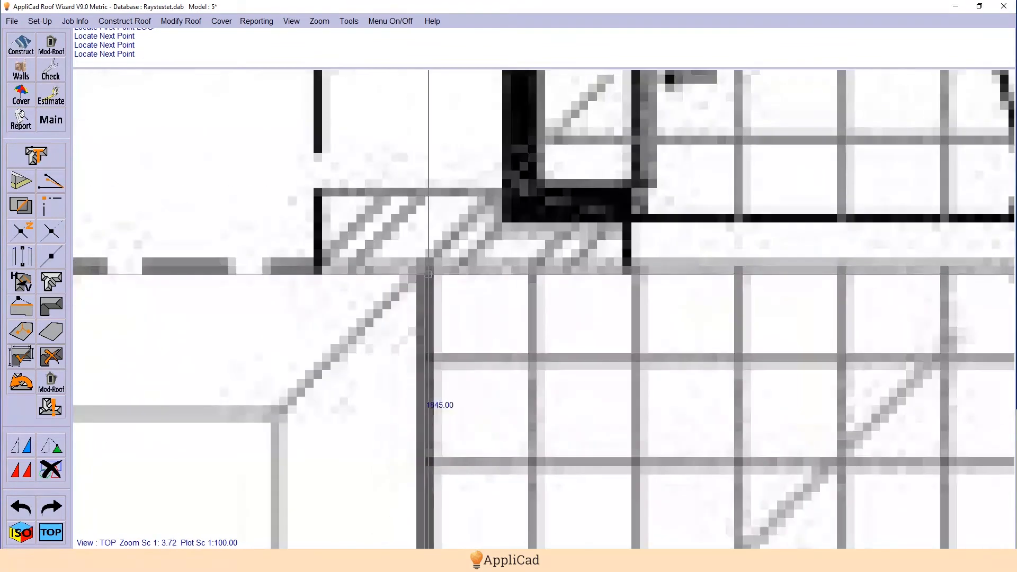
{"action": "left_click", "coordinate": [427, 267]}
Trace the garage front, its outer side wall of about 6470 mm, and the short return to the FAMILY room wall.
{"action": "scroll", "coordinate": [427, 267], "scroll_direction": "down", "scroll_amount": 5}
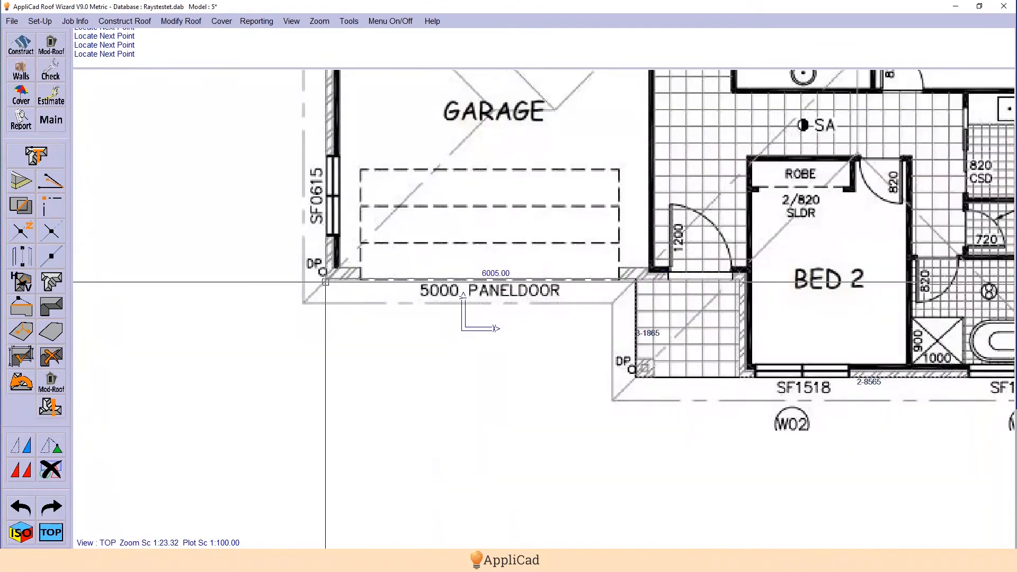
{"action": "scroll", "coordinate": [330, 282], "scroll_direction": "up", "scroll_amount": 5}
{"action": "scroll", "coordinate": [339, 273], "scroll_direction": "down", "scroll_amount": 1}
{"action": "scroll", "coordinate": [344, 344], "scroll_direction": "down", "scroll_amount": 6}
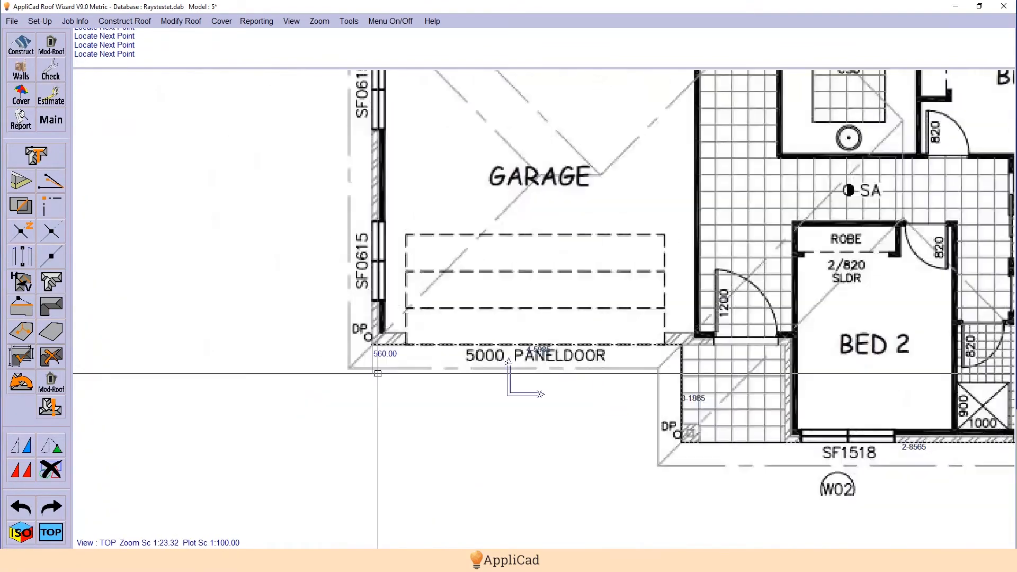
{"action": "scroll", "coordinate": [379, 249], "scroll_direction": "up", "scroll_amount": 3}
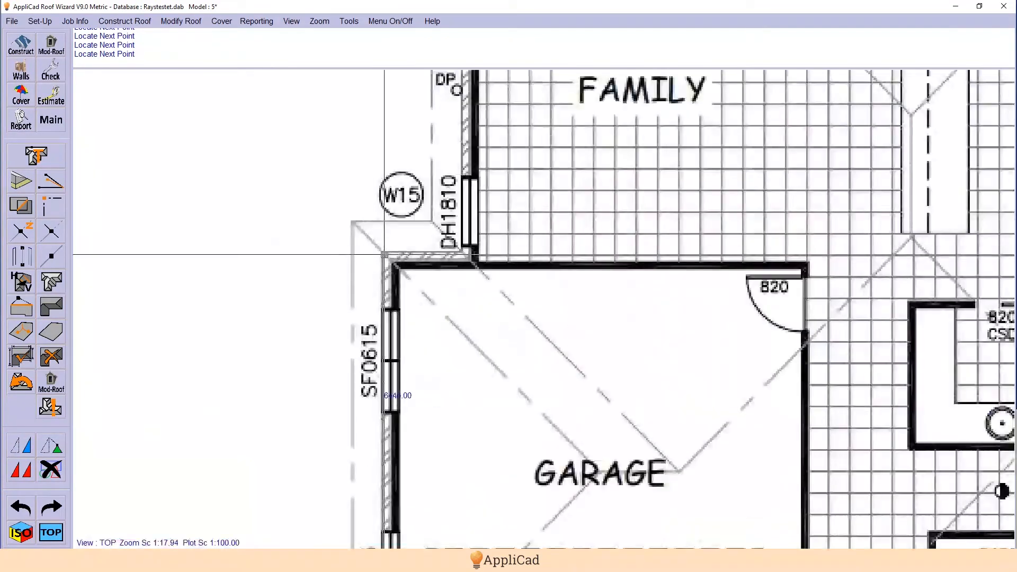
{"action": "left_click", "coordinate": [382, 252]}
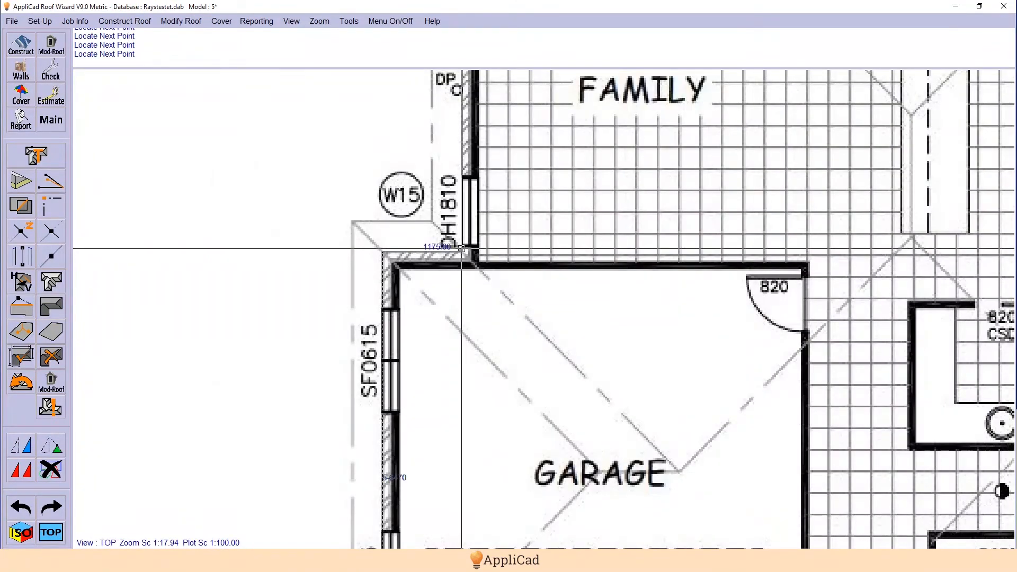
Close the roof outline around the FAMILY room and patio using the Close Square method.
{"action": "scroll", "coordinate": [461, 271], "scroll_direction": "down", "scroll_amount": 3}
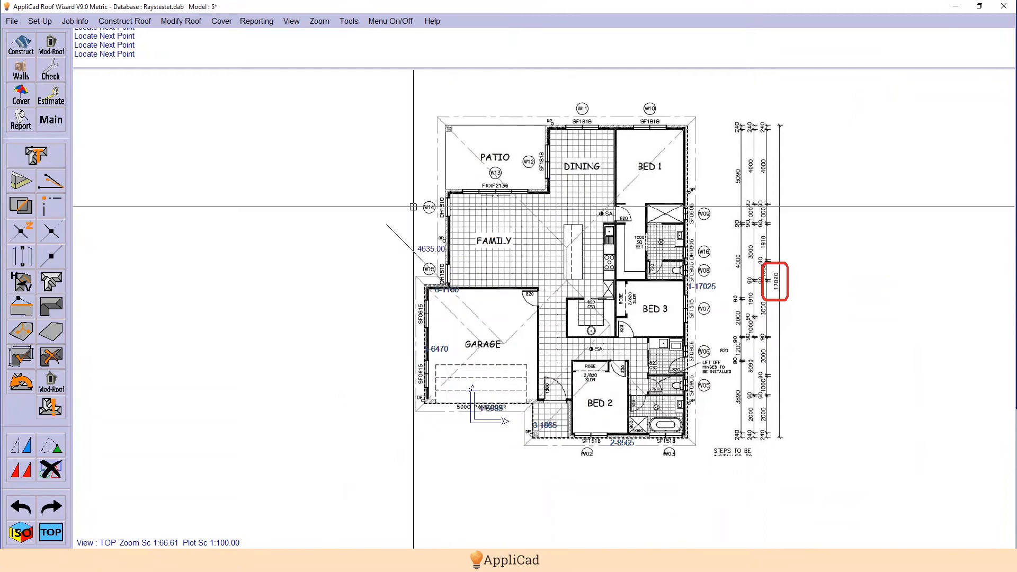
{"action": "right_click", "coordinate": [329, 159]}
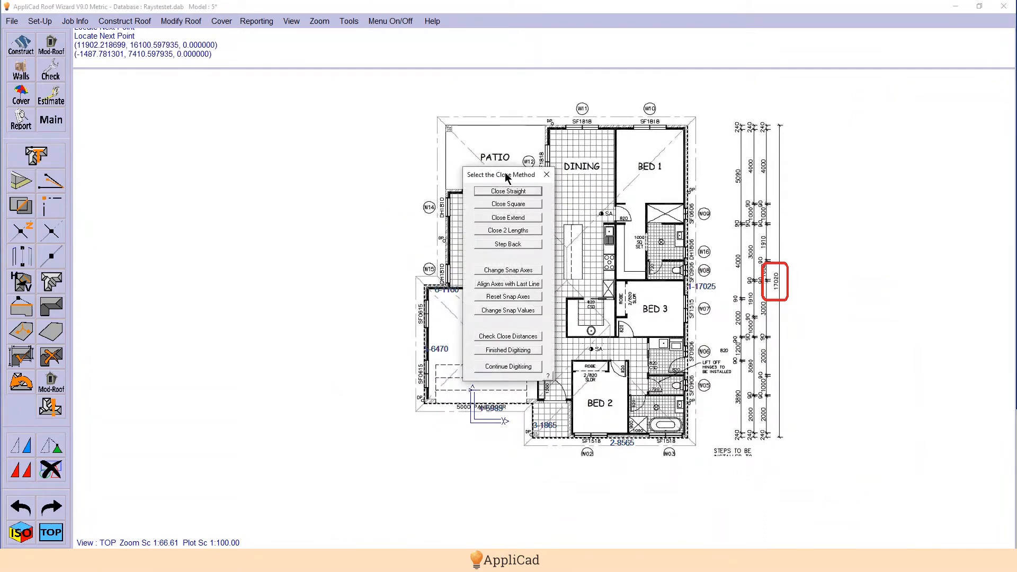
{"action": "left_click", "coordinate": [507, 205]}
Set the pitch to 25 degrees in the roof defaults for the storey 1 metal roof.
{"action": "left_click_drag", "start_coordinate": [513, 203], "coordinate": [282, 142]}
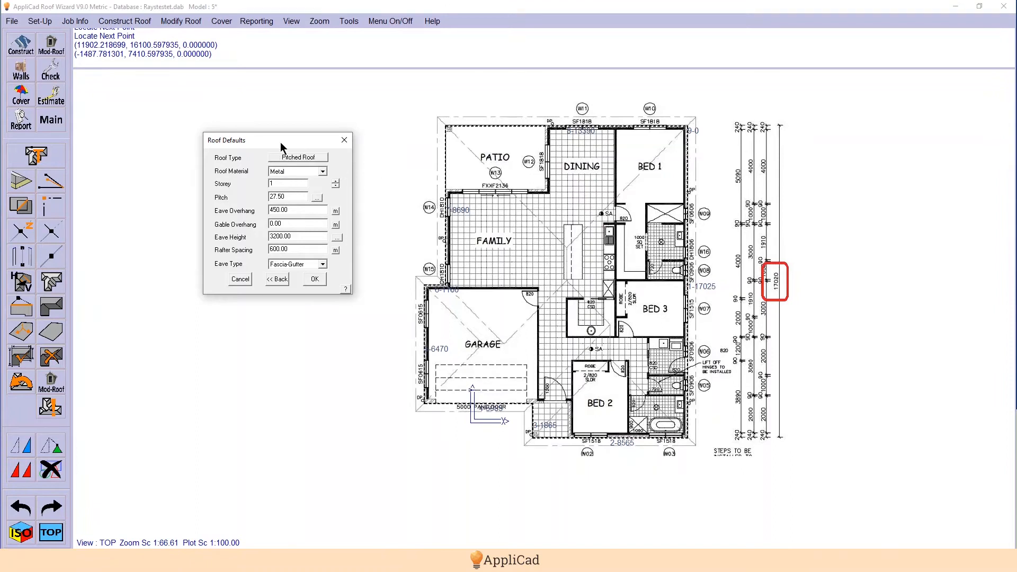
{"action": "left_click_drag", "start_coordinate": [284, 143], "coordinate": [396, 163]}
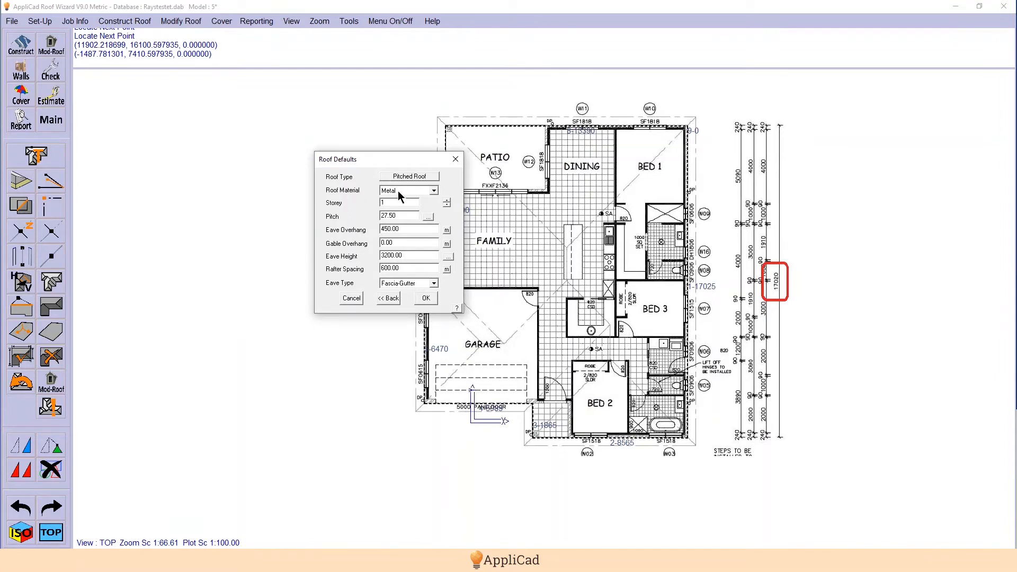
{"action": "double_click", "coordinate": [387, 203]}
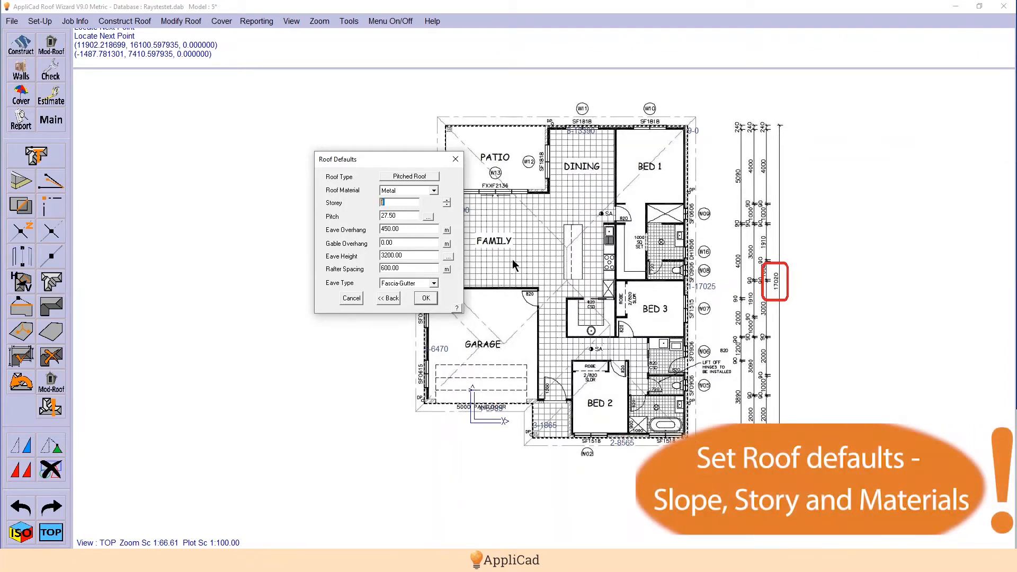
{"action": "left_click", "coordinate": [392, 204]}
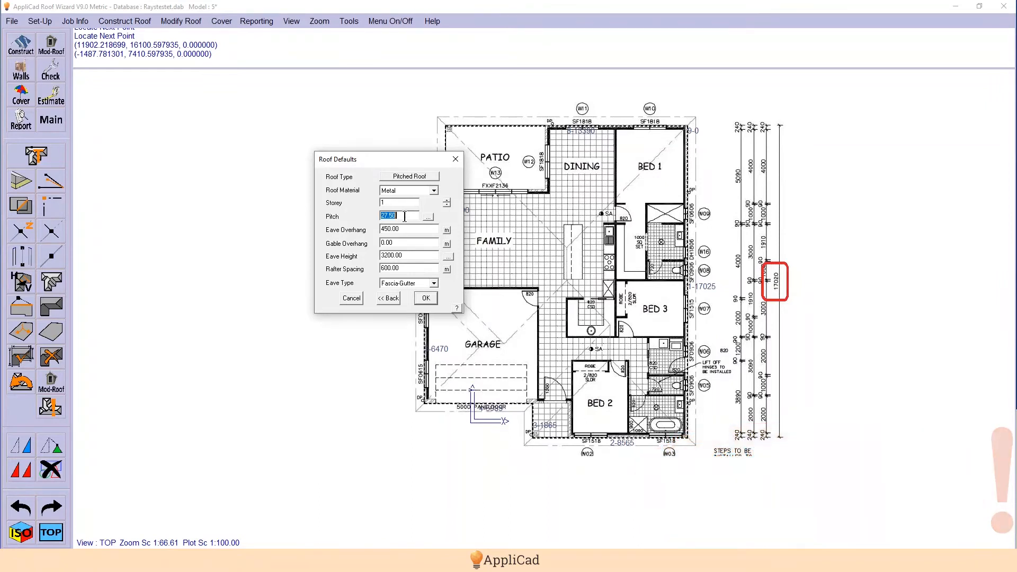
{"action": "double_click", "coordinate": [405, 216]}
{"action": "type", "text": "25"}
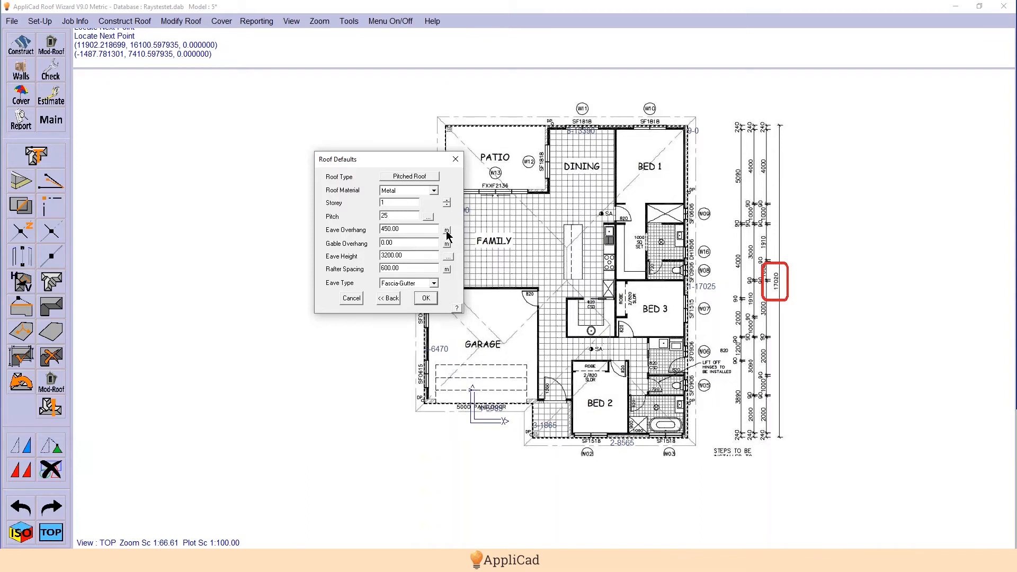
Measure the eave overhang on the plan from BED 1's outer wall to the dashed eave line, and set it to 450 mm.
{"action": "left_click", "coordinate": [446, 232]}
{"action": "scroll", "coordinate": [704, 201], "scroll_direction": "up", "scroll_amount": 4}
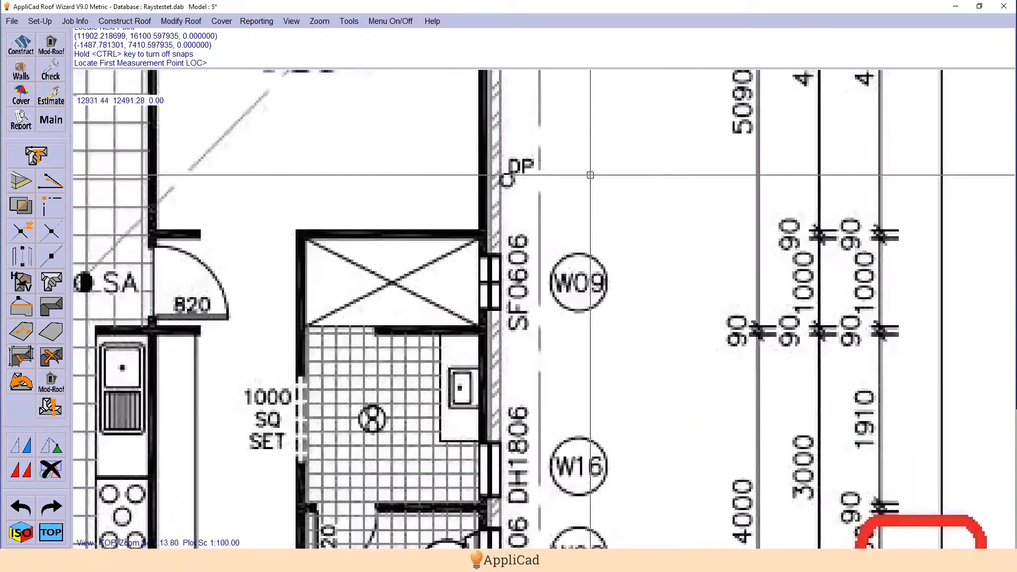
{"action": "left_click", "coordinate": [499, 113]}
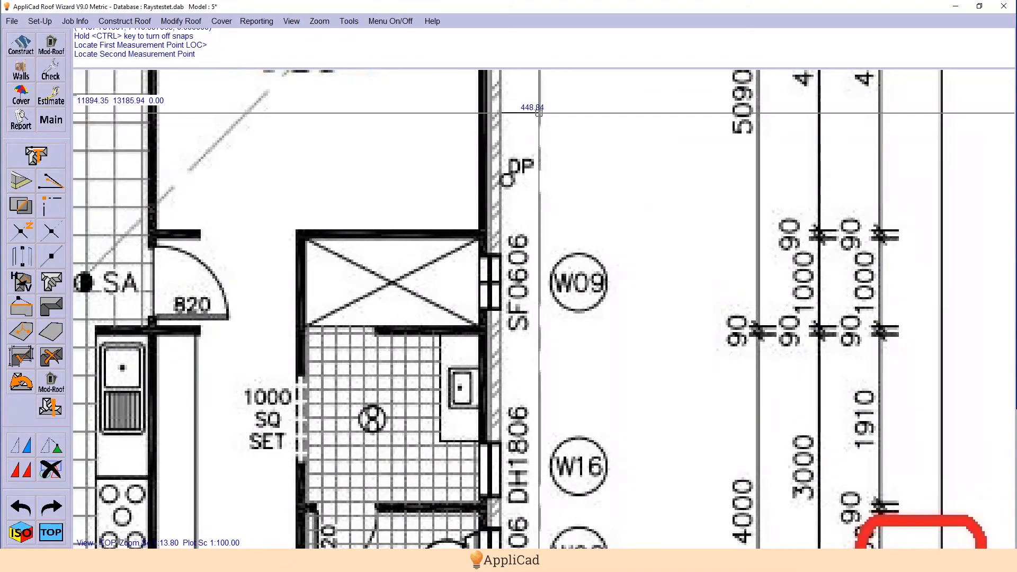
{"action": "left_click", "coordinate": [538, 112]}
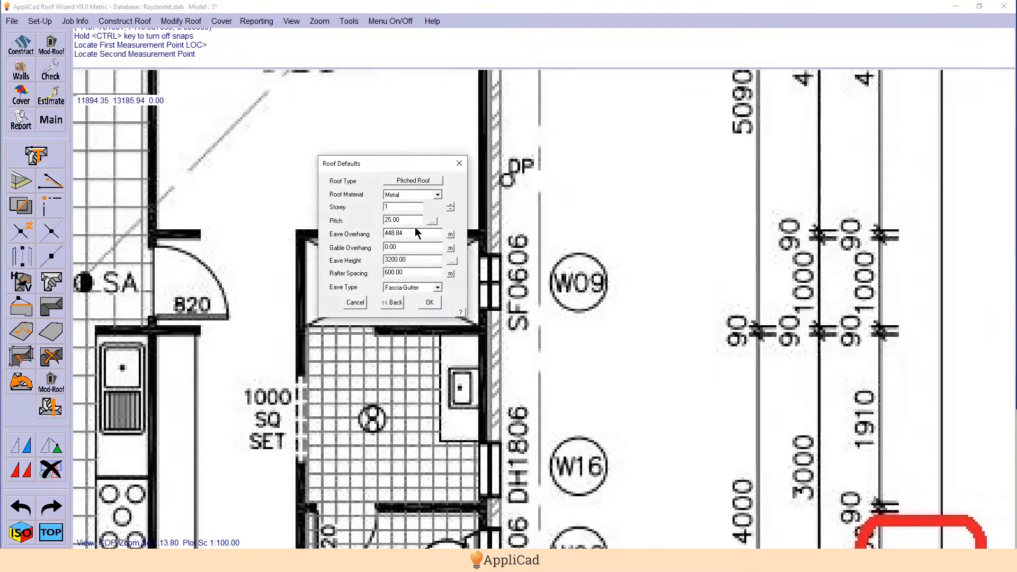
{"action": "type", "text": "450"}
Set the eave height to 3150 mm with a Fascia-Gutter eave type, and generate the roof without further modification options.
{"action": "left_click", "coordinate": [419, 258]}
{"action": "type", "text": "3150"}
{"action": "left_click", "coordinate": [437, 288]}
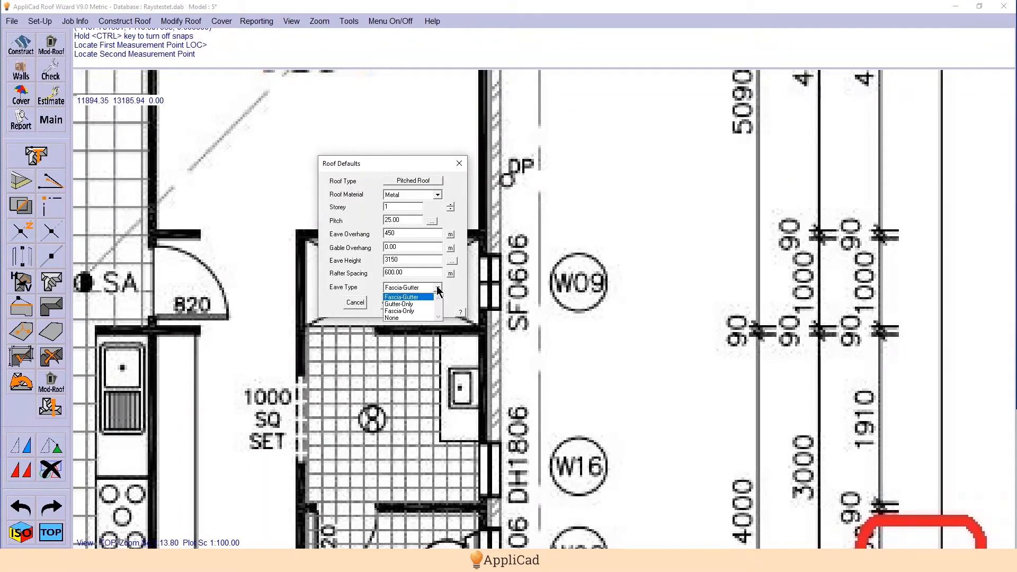
{"action": "left_click", "coordinate": [412, 297]}
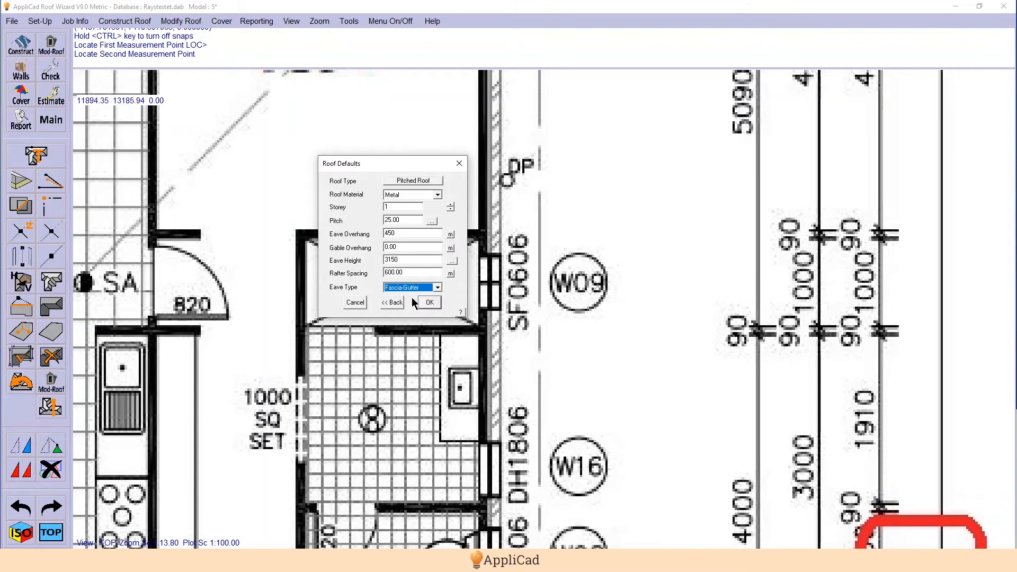
{"action": "left_click", "coordinate": [428, 302]}
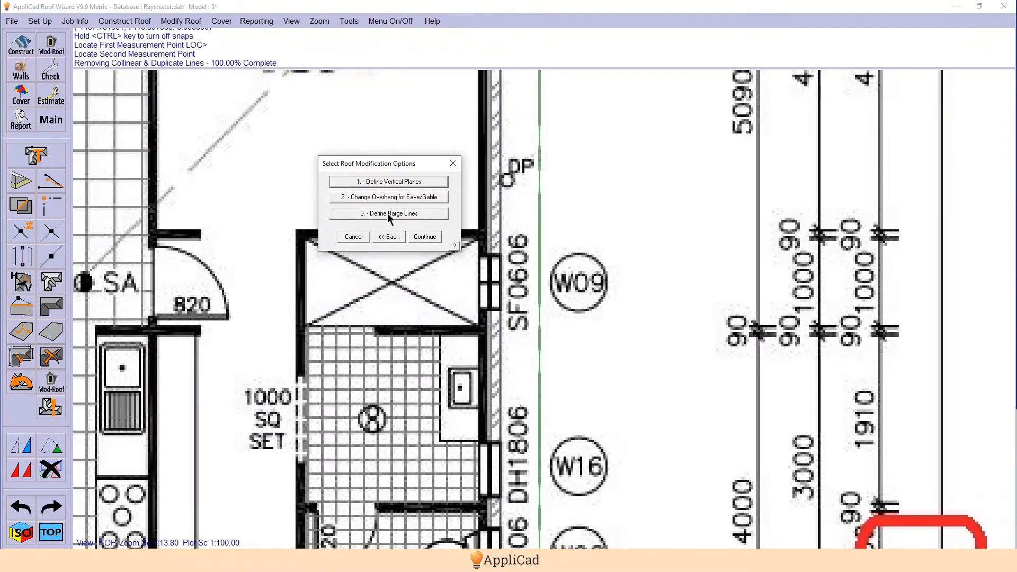
{"action": "left_click", "coordinate": [423, 237]}
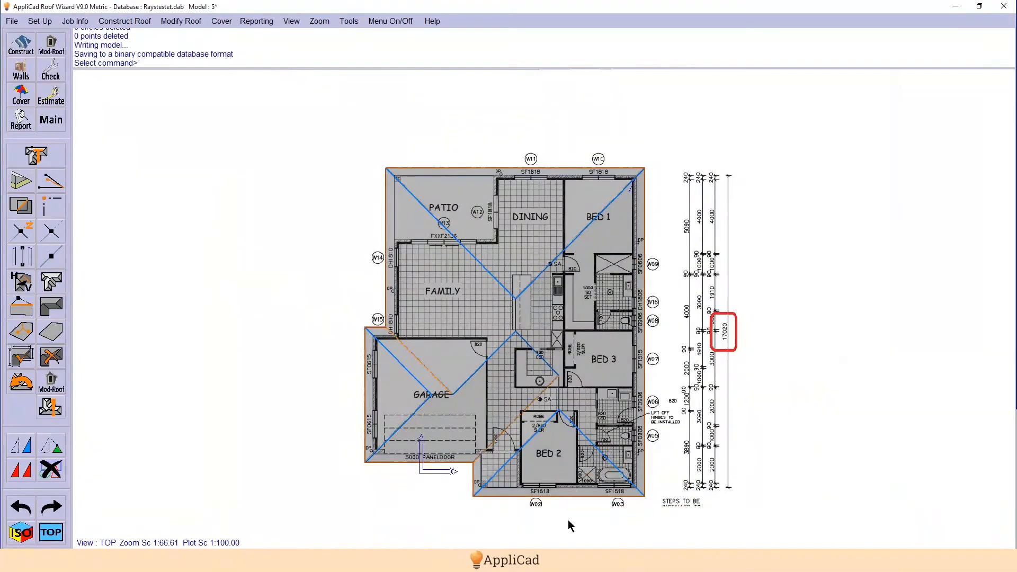
Inspect the generated roof in isometric view, and return to the plan view to compare it with the floor plan.
{"action": "scroll", "coordinate": [569, 518], "scroll_direction": "up", "scroll_amount": 1}
{"action": "left_click", "coordinate": [50, 534]}
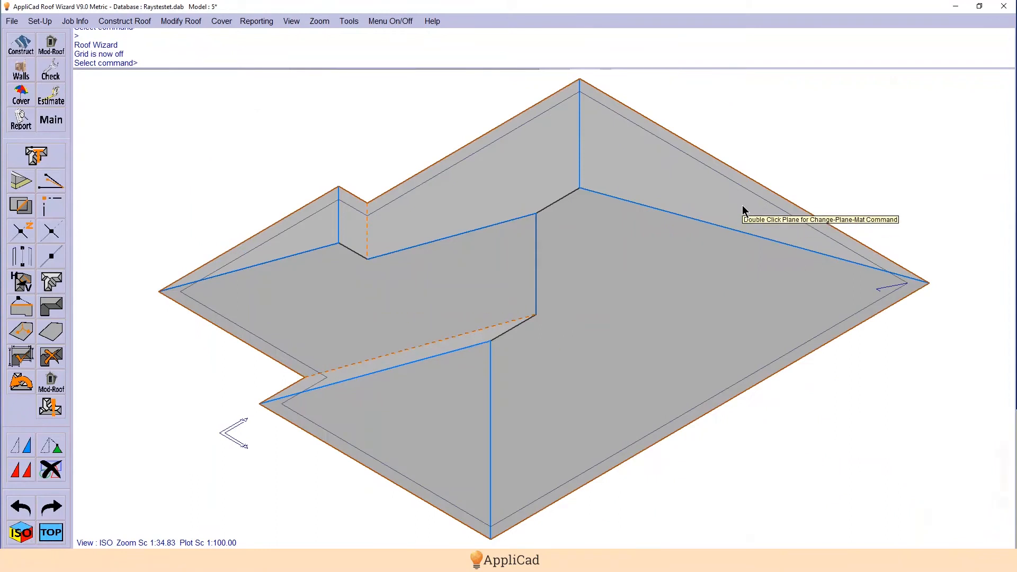
{"action": "left_click", "coordinate": [63, 534]}
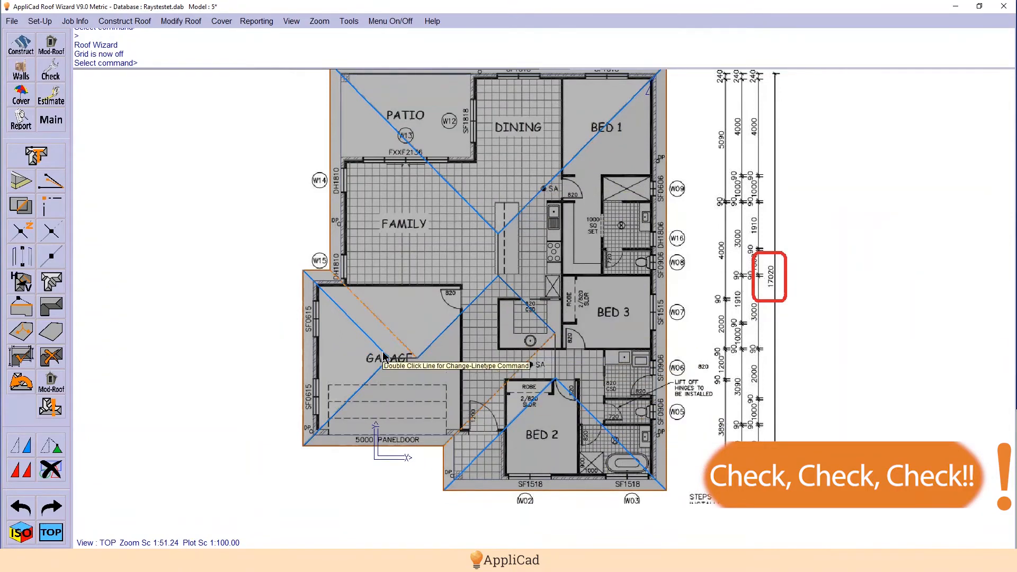
{"action": "left_click", "coordinate": [252, 196]}
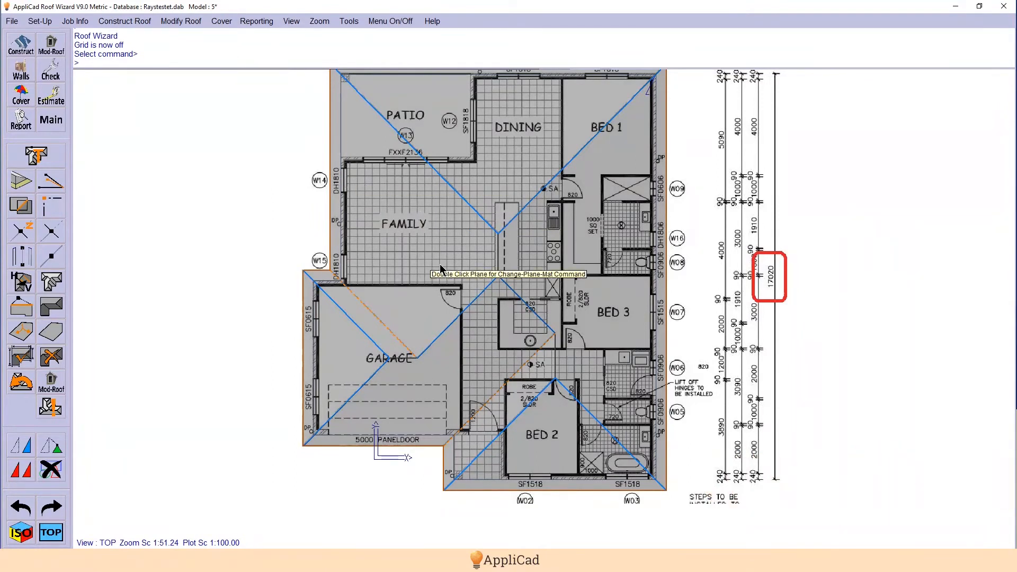
Hide the floor plan underlay beneath the roof, and leave the wall direction and distance dialog without adding walls.
{"action": "left_click", "coordinate": [40, 183]}
{"action": "left_click", "coordinate": [194, 160]}
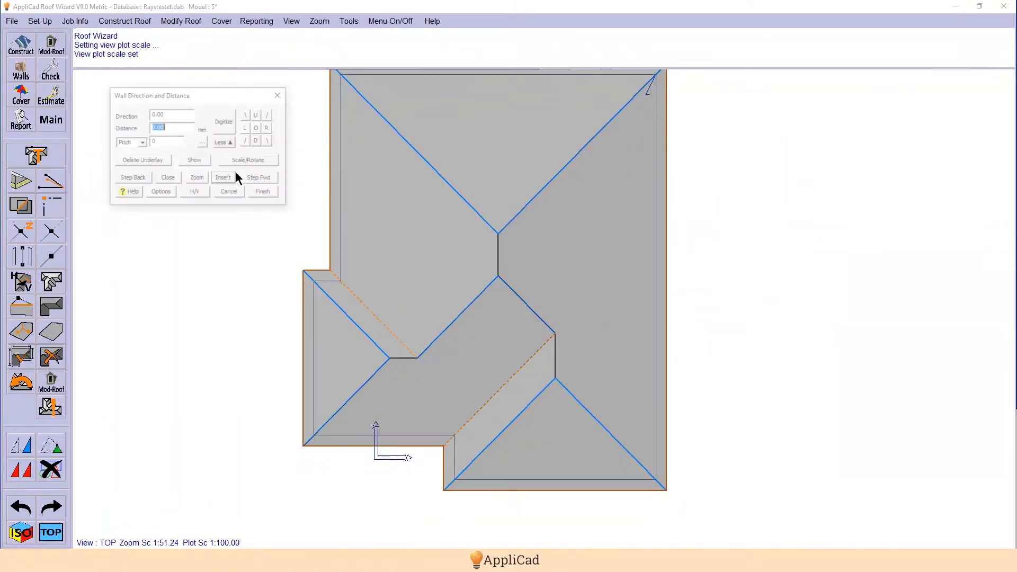
{"action": "scroll", "coordinate": [548, 324], "scroll_direction": "down", "scroll_amount": 1}
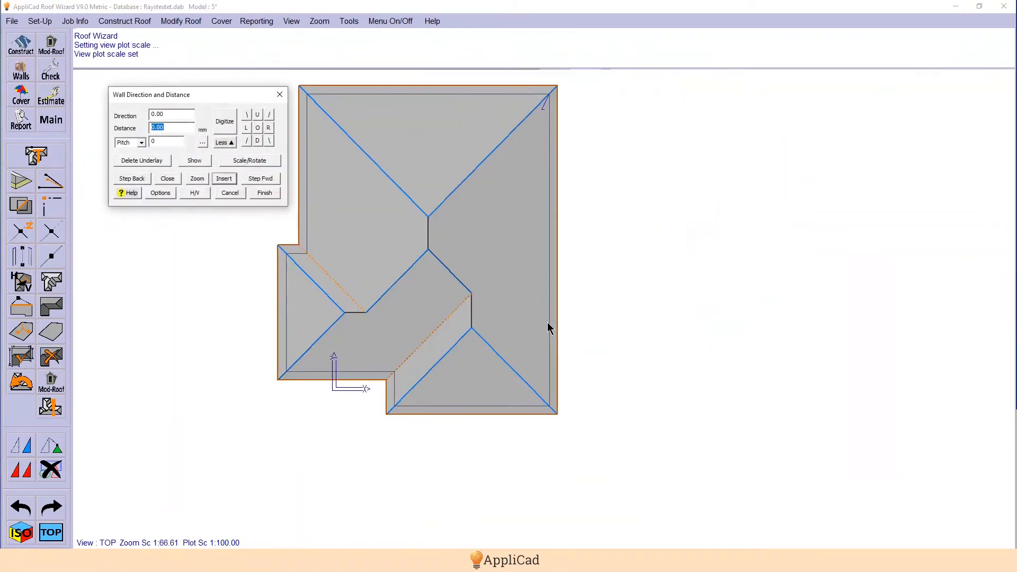
{"action": "left_click", "coordinate": [233, 194]}
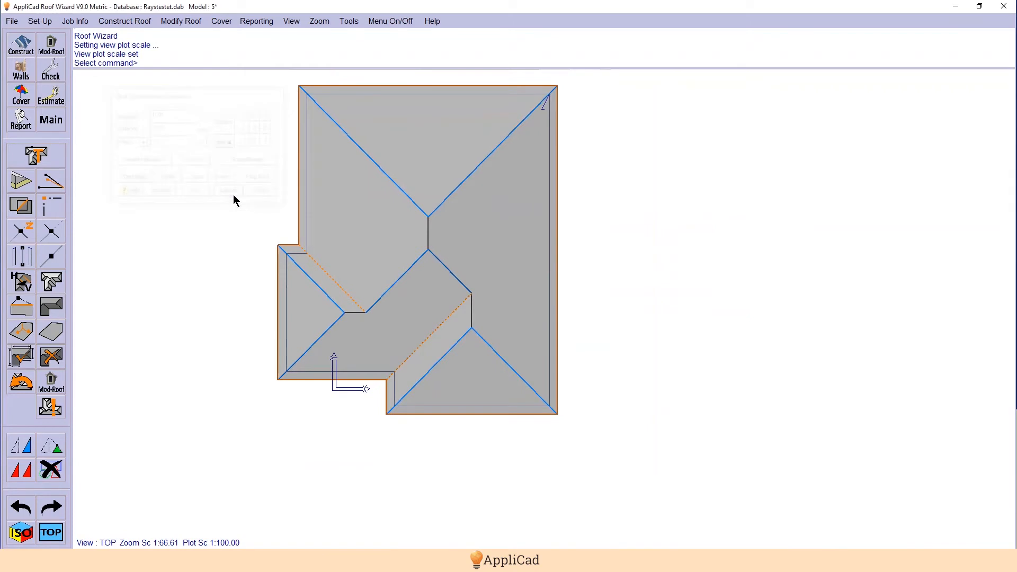
Label the roof lines with their types for checking, examine the hips, valley and ridges near the garage, and remove the labels.
{"action": "left_click", "coordinate": [56, 122]}
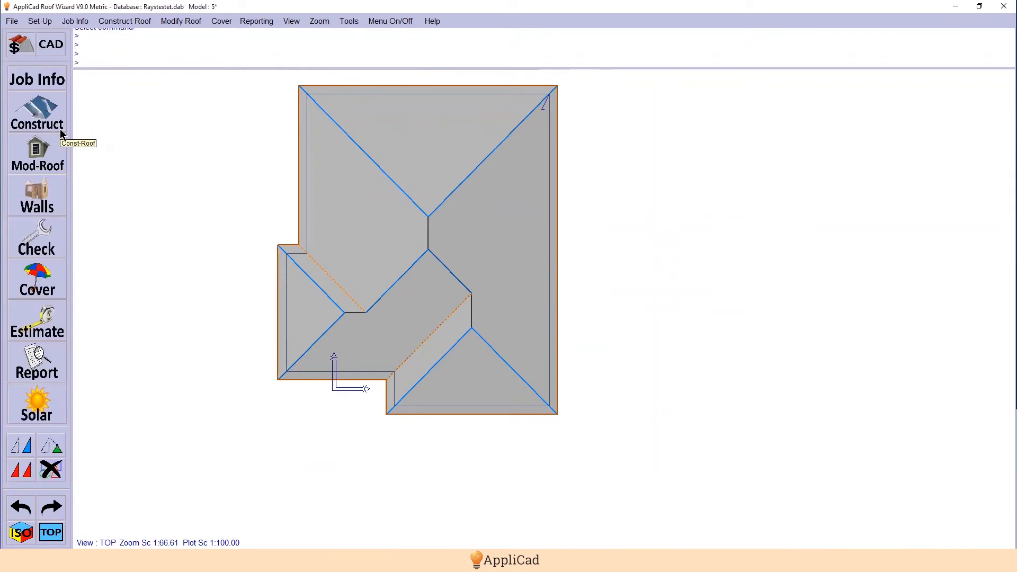
{"action": "left_click", "coordinate": [30, 237]}
{"action": "left_click", "coordinate": [51, 157]}
{"action": "scroll", "coordinate": [256, 240], "scroll_direction": "up", "scroll_amount": 5}
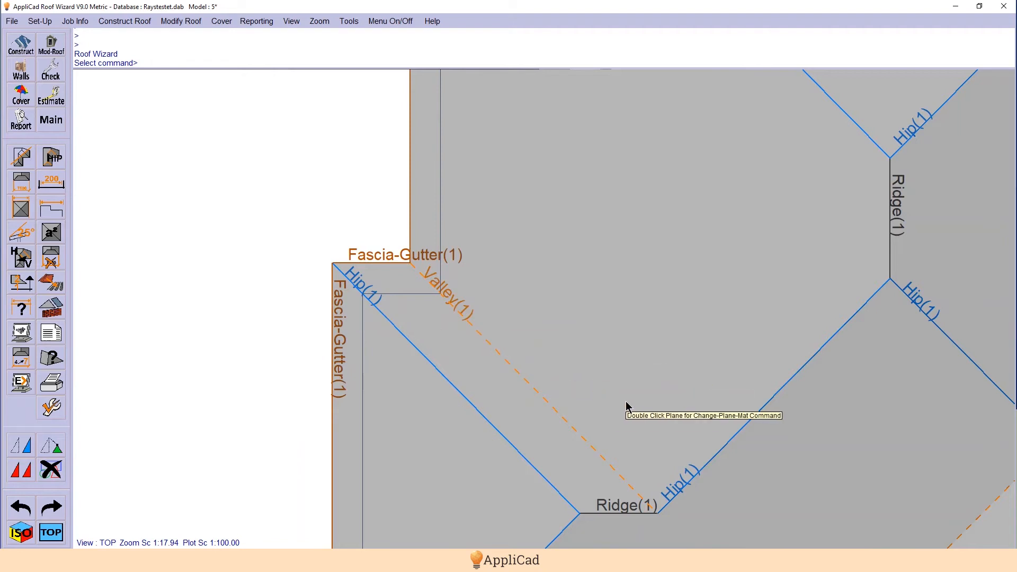
{"action": "left_click", "coordinate": [51, 157]}
Annotate the roof plan with perimeter dimensions, individual line lengths and the slope of each plane.
{"action": "left_click", "coordinate": [53, 183]}
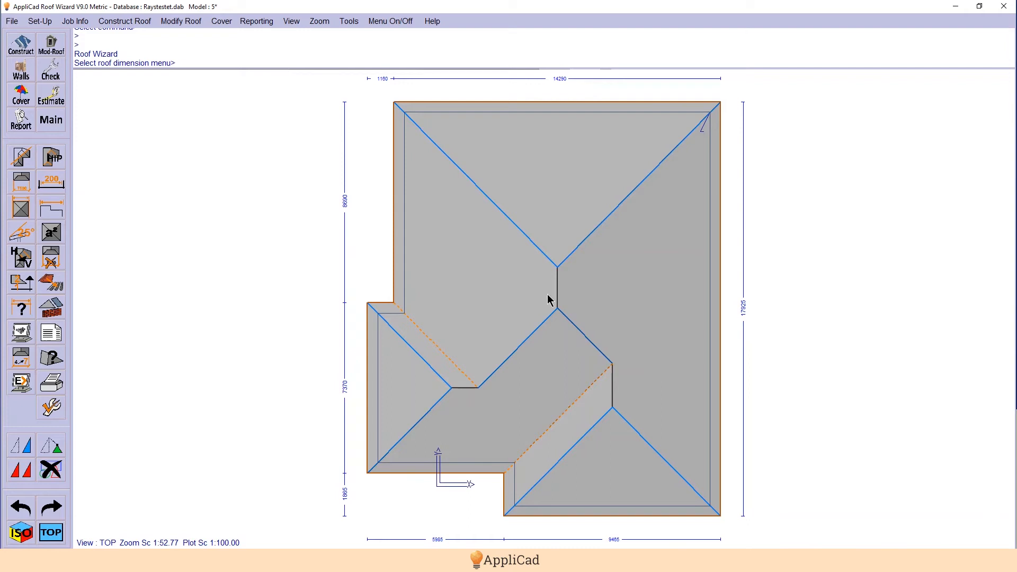
{"action": "left_click", "coordinate": [48, 184]}
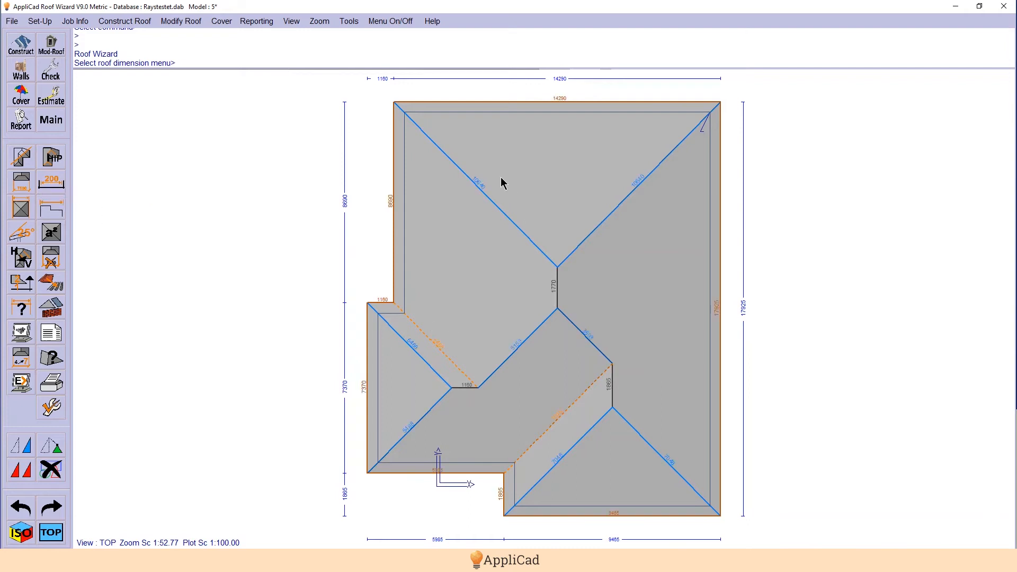
{"action": "scroll", "coordinate": [481, 179], "scroll_direction": "up", "scroll_amount": 7}
{"action": "scroll", "coordinate": [480, 179], "scroll_direction": "down", "scroll_amount": 6}
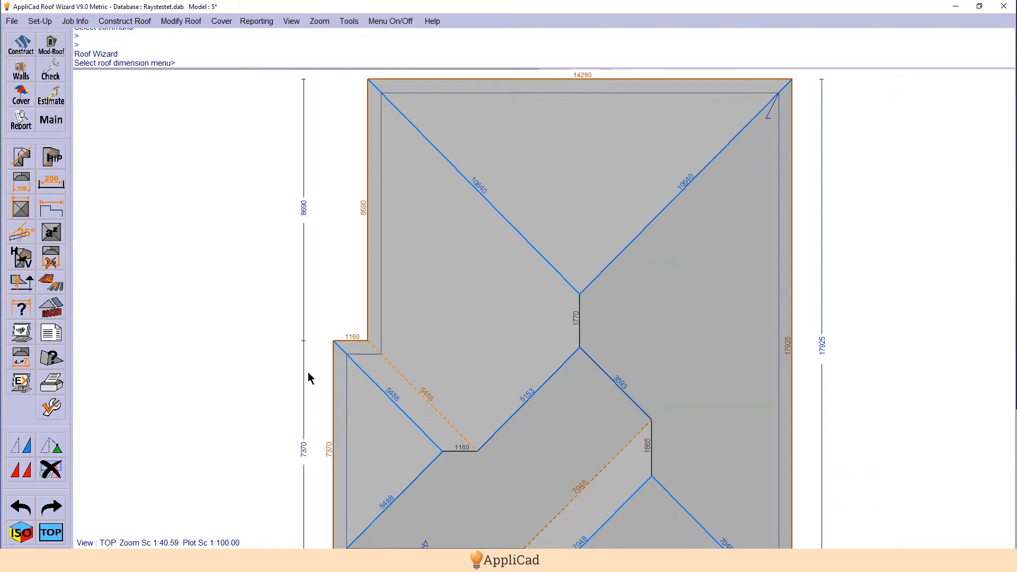
{"action": "left_click", "coordinate": [22, 232]}
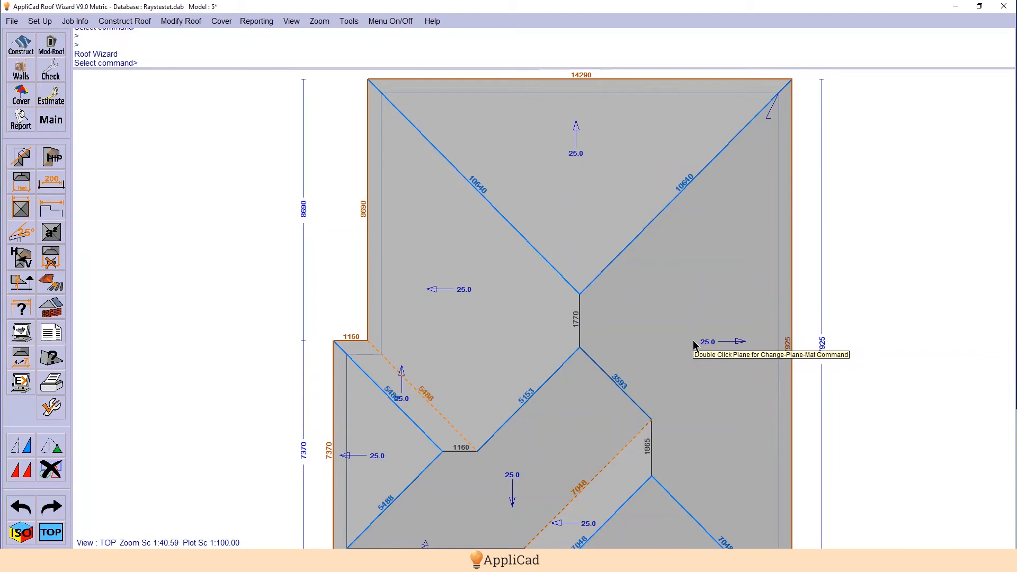
Review the Metal roof quantities summary, highlighting the valley lines and the hip lines on the model in turn.
{"action": "left_click", "coordinate": [51, 333]}
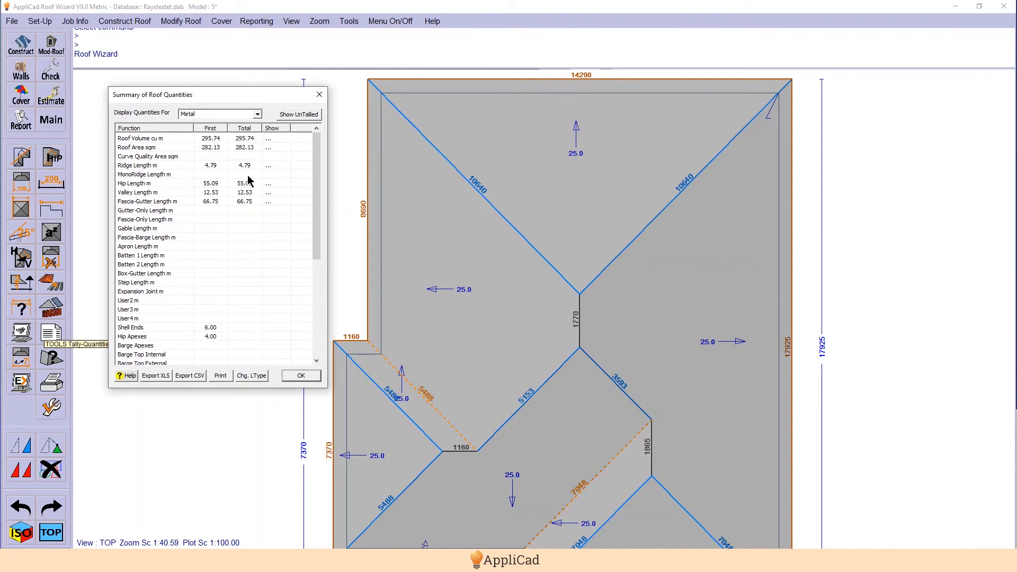
{"action": "left_click", "coordinate": [270, 193]}
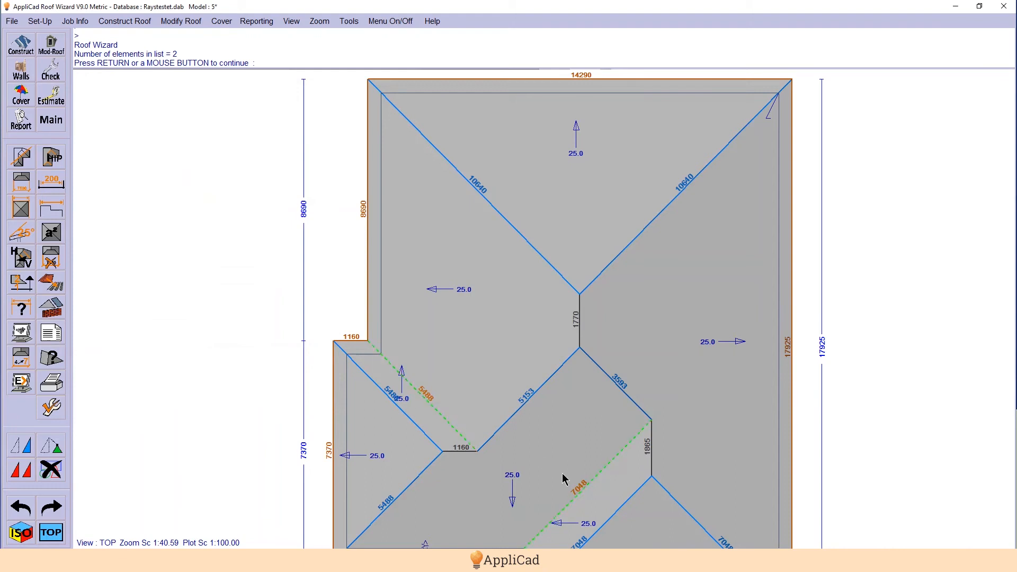
{"action": "left_click", "coordinate": [409, 307]}
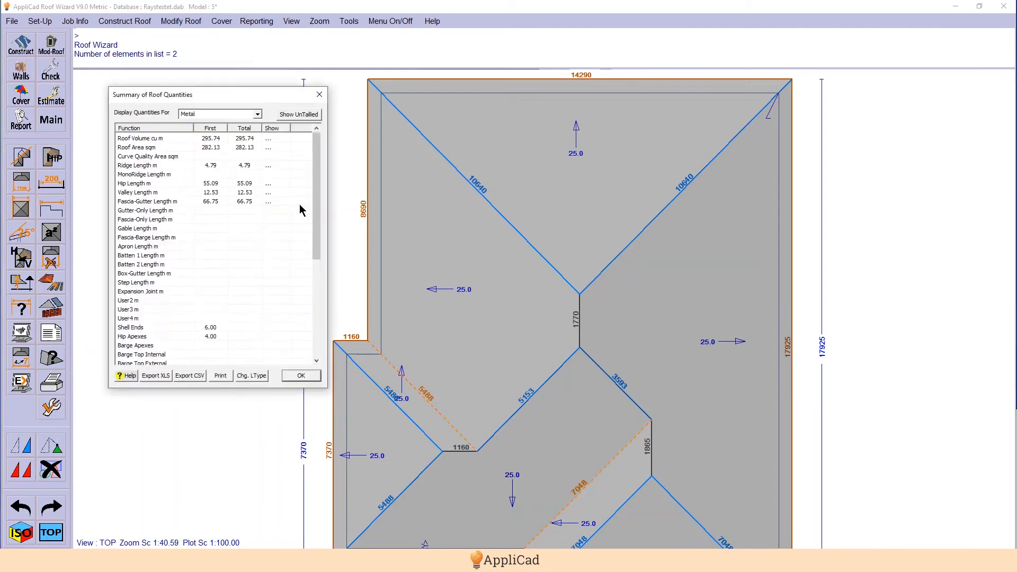
{"action": "left_click", "coordinate": [271, 184]}
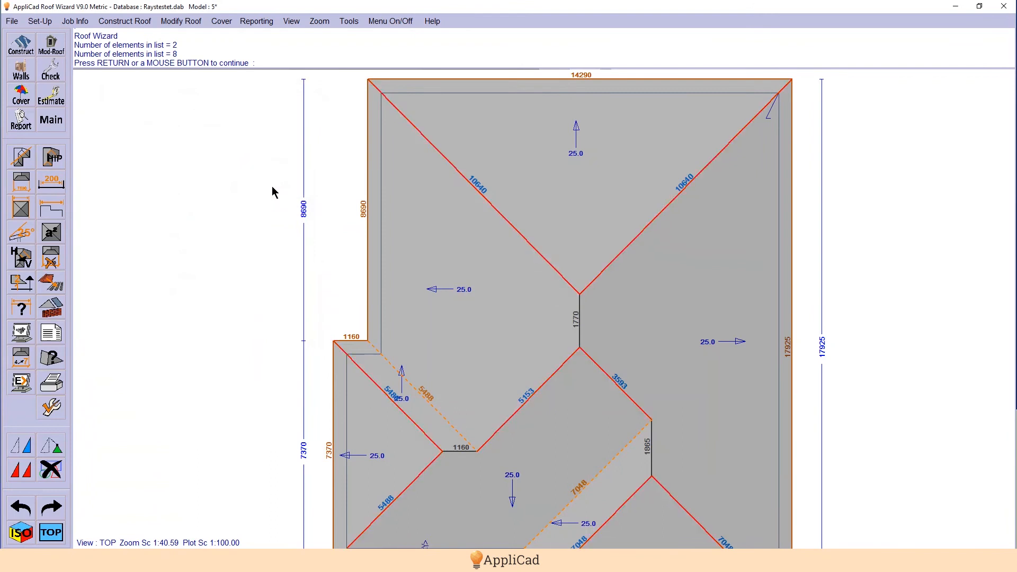
{"action": "left_click", "coordinate": [415, 203]}
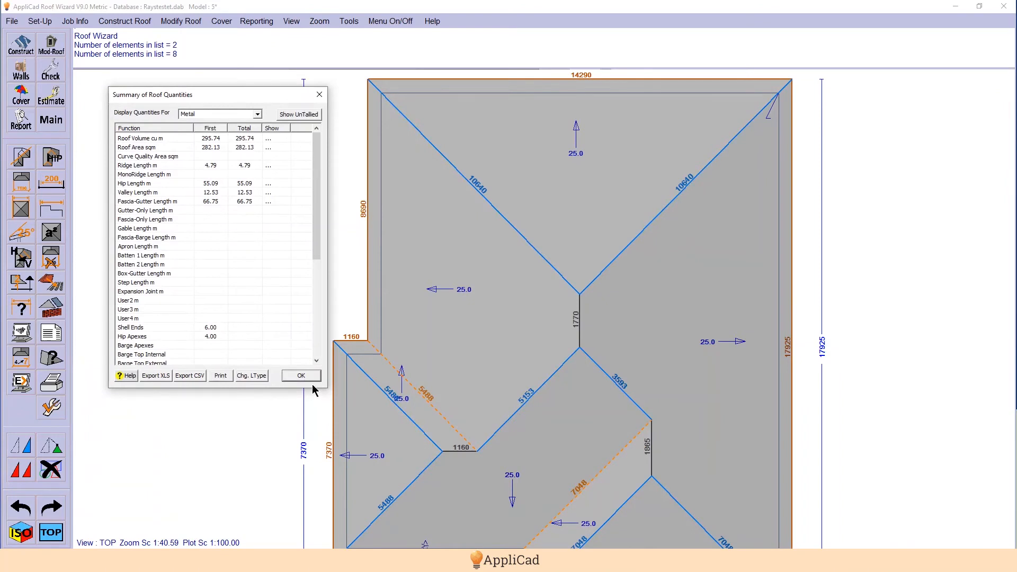
{"action": "left_click", "coordinate": [300, 376]}
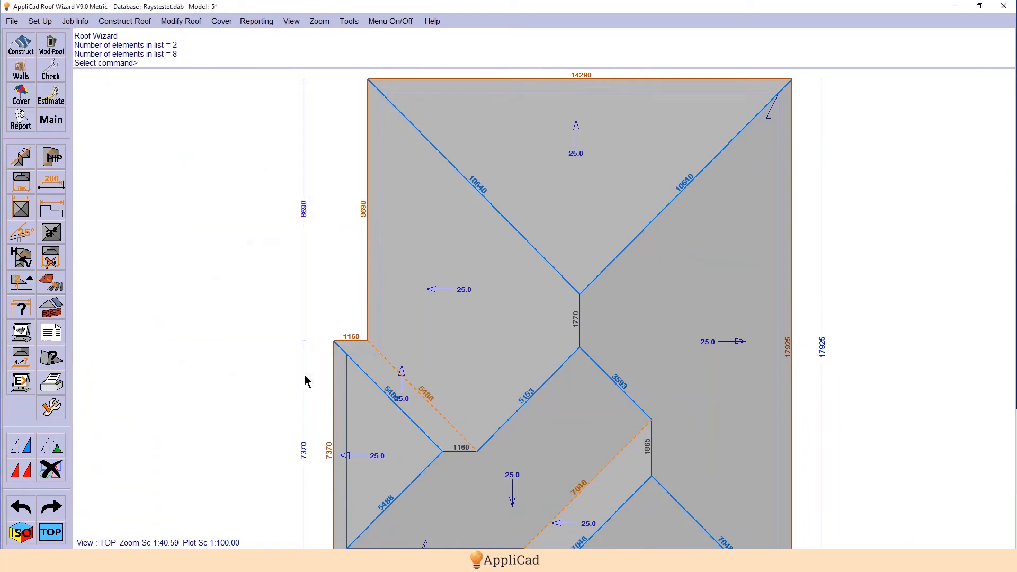
{"action": "left_click", "coordinate": [98, 142]}
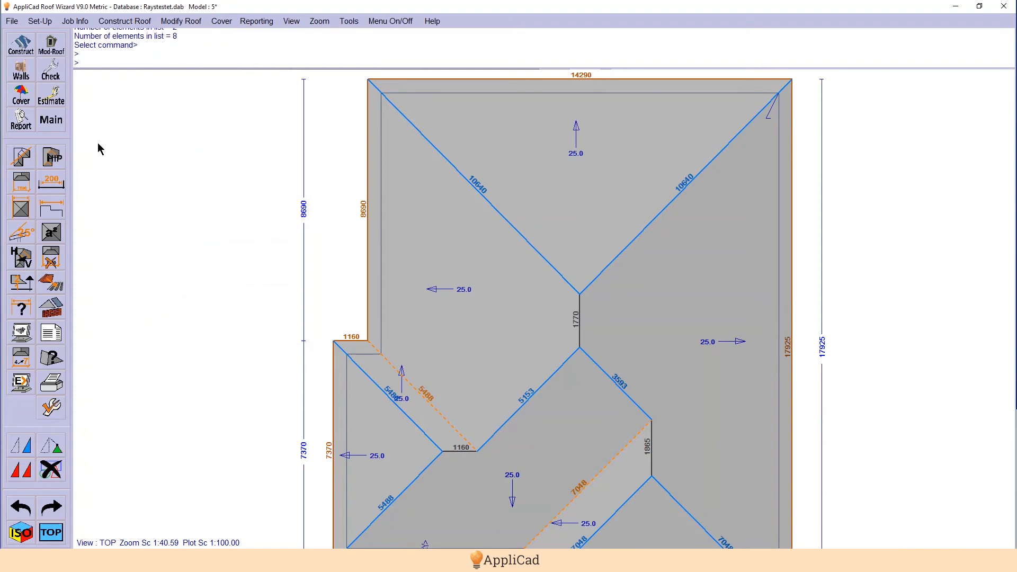
Produce the nett-only costing for the roof and print the quote.
{"action": "left_click", "coordinate": [59, 117]}
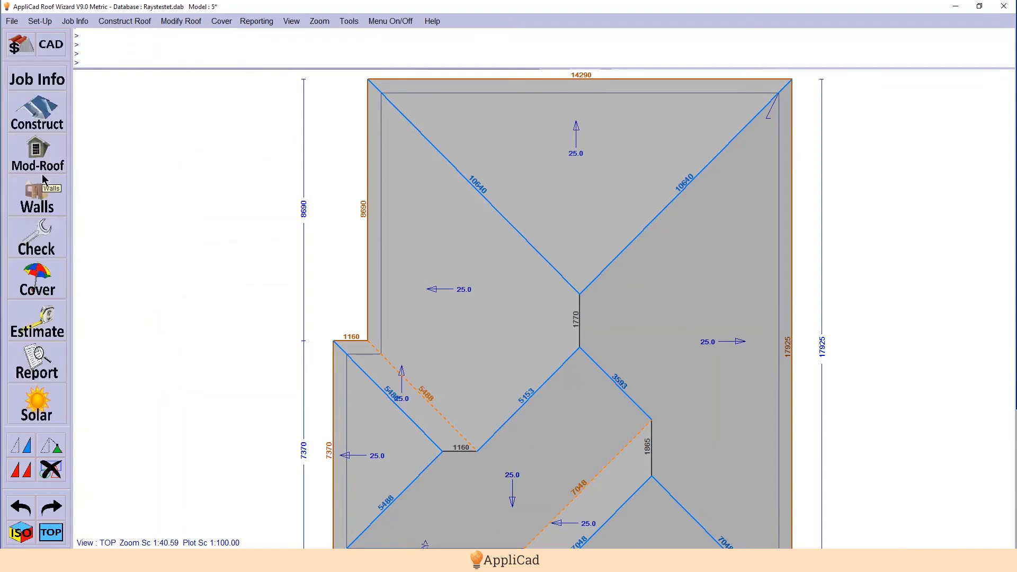
{"action": "left_click", "coordinate": [40, 371]}
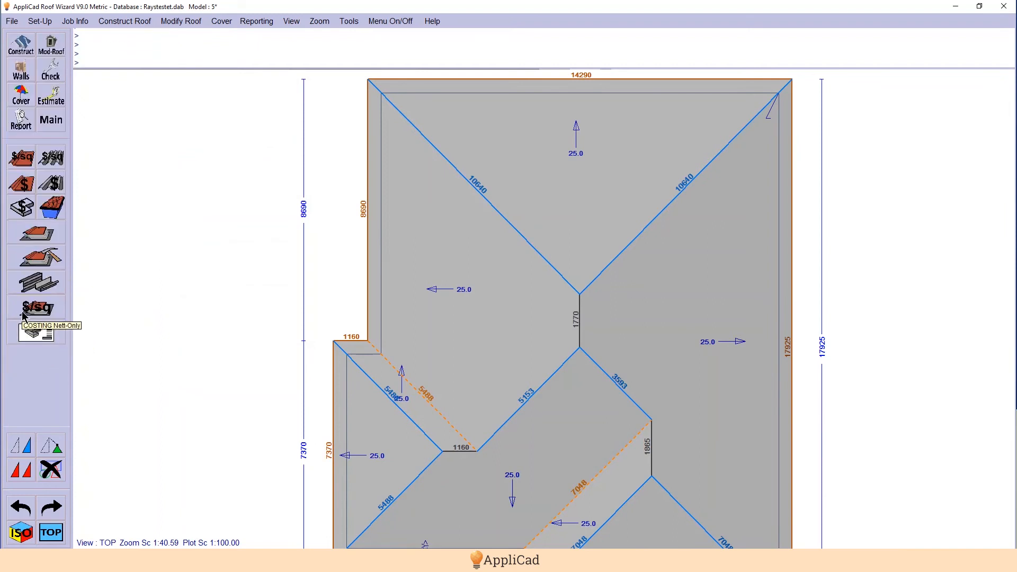
{"action": "left_click", "coordinate": [41, 311]}
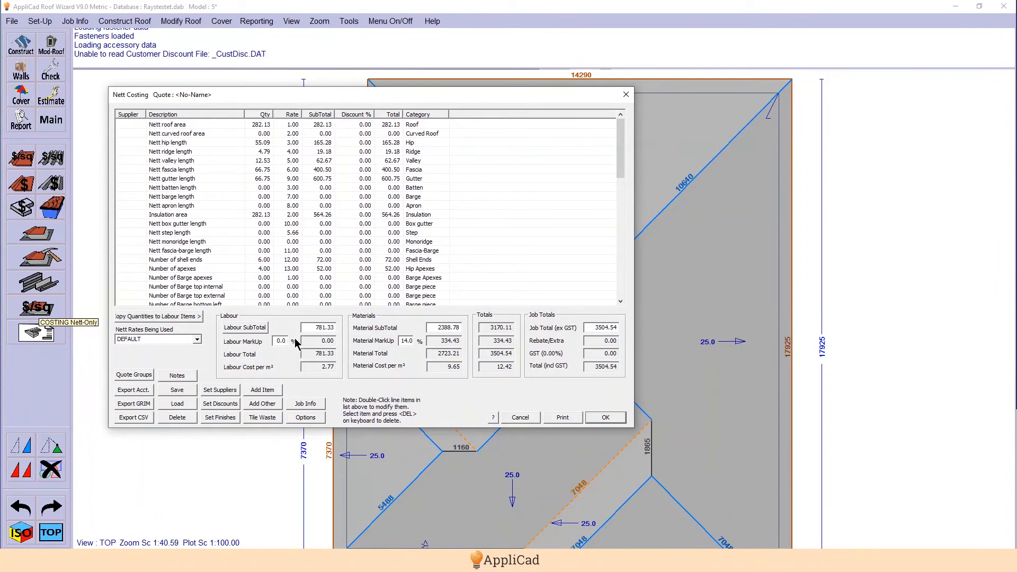
{"action": "left_click", "coordinate": [562, 418]}
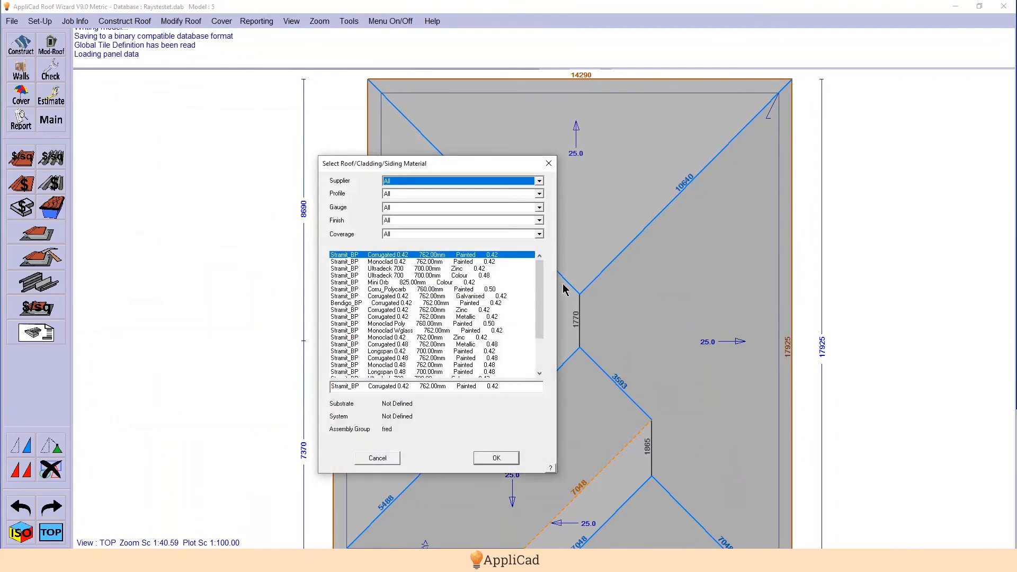
Set the roof material to Stramit_BP Corrugated 0.42, 762 mm, Painted, with Colour TBA, keeping the remaining panel material settings.
{"action": "left_click", "coordinate": [495, 459]}
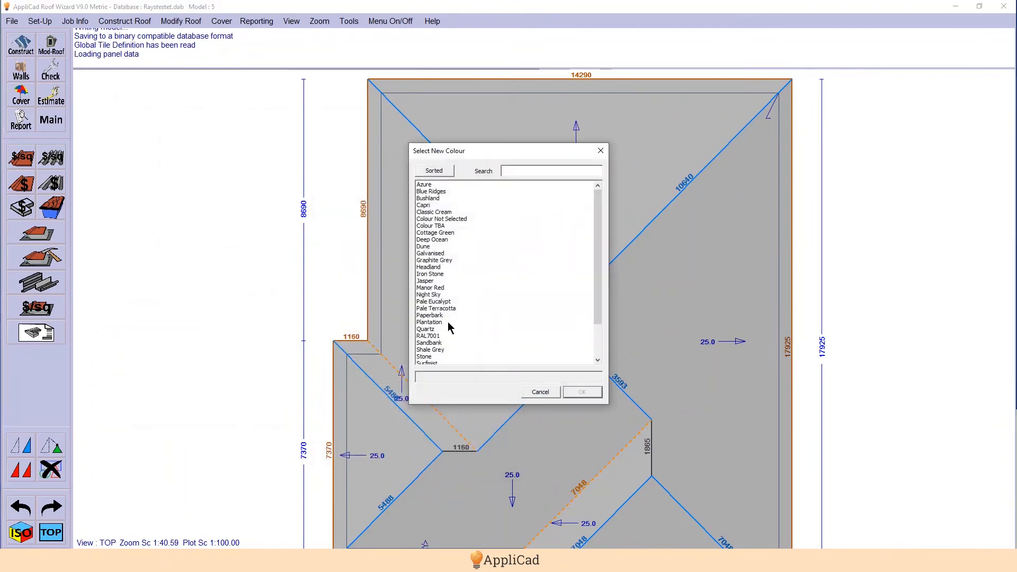
{"action": "left_click", "coordinate": [439, 226]}
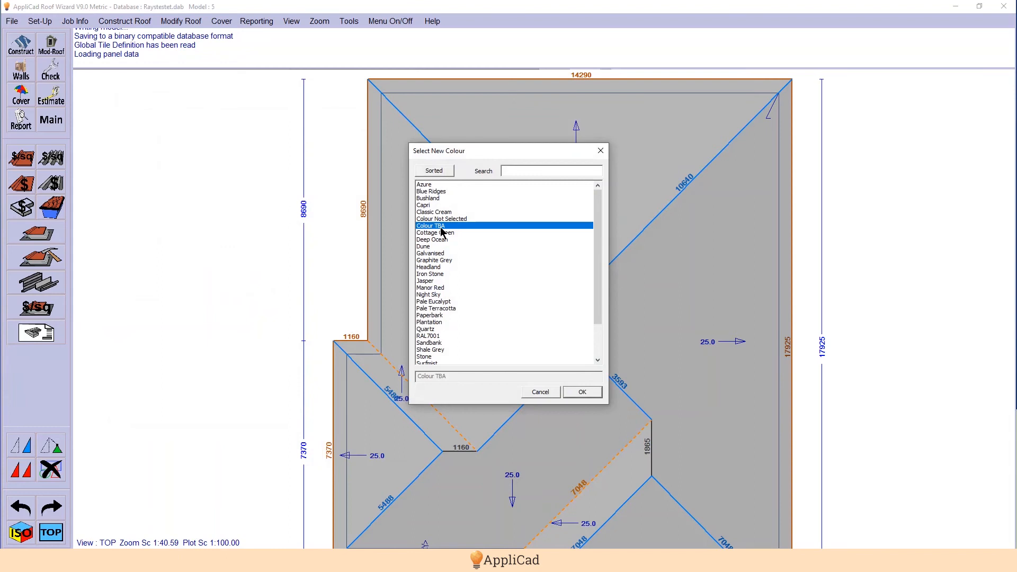
{"action": "left_click", "coordinate": [582, 396]}
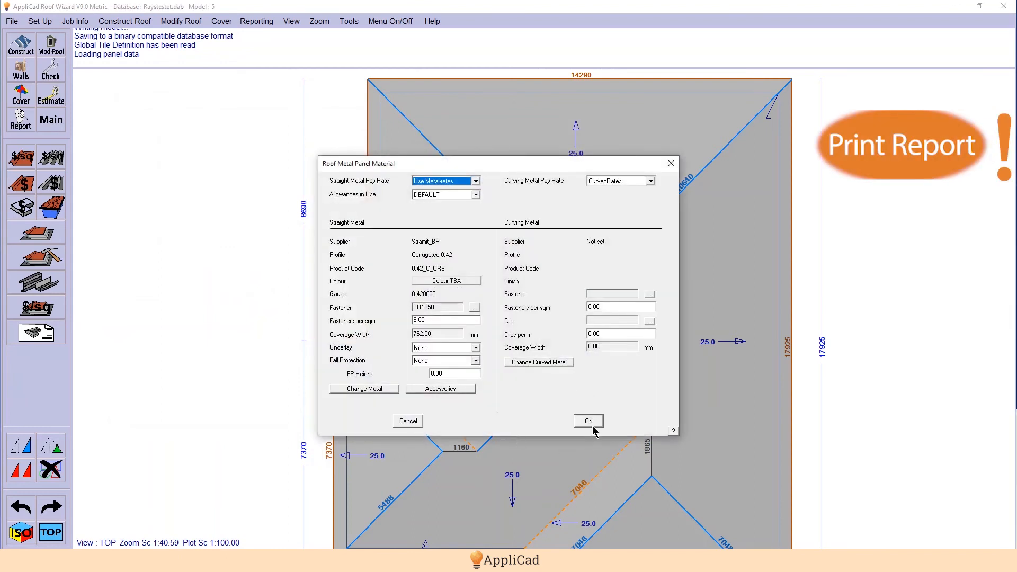
{"action": "left_click", "coordinate": [593, 424]}
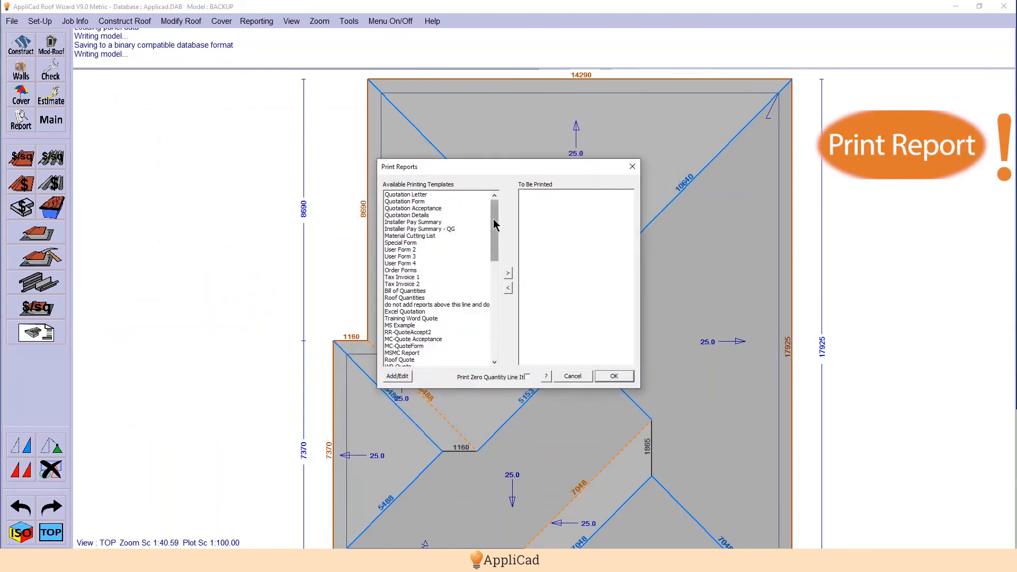
Print a report of the roof using the Quotation Form template.
{"action": "double_click", "coordinate": [421, 202]}
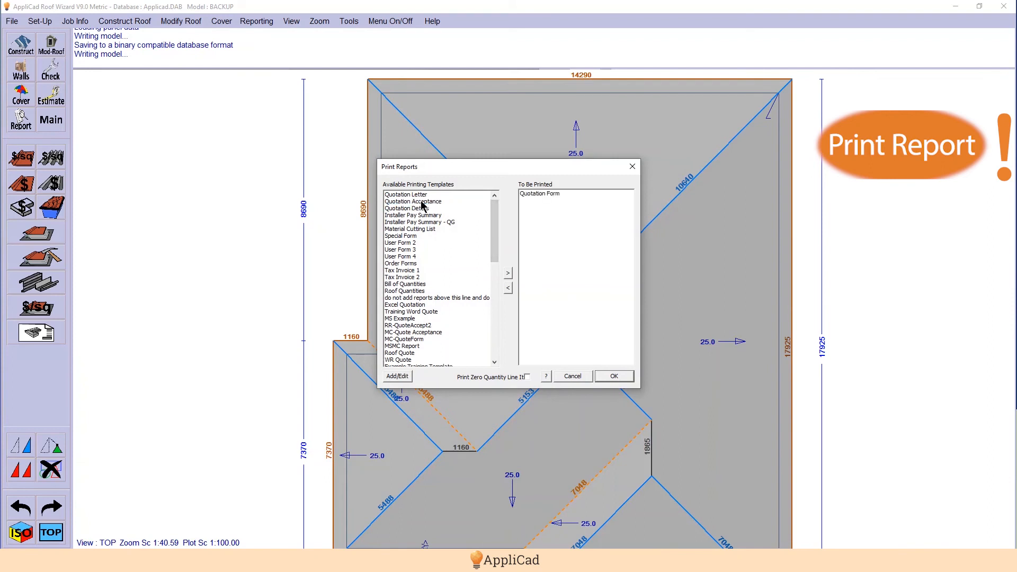
{"action": "left_click", "coordinate": [614, 376]}
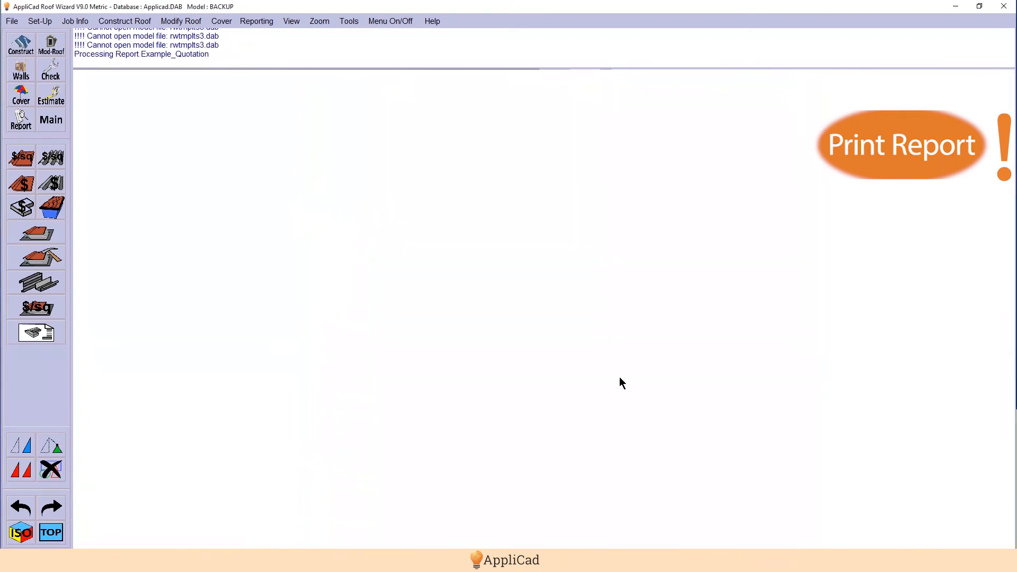